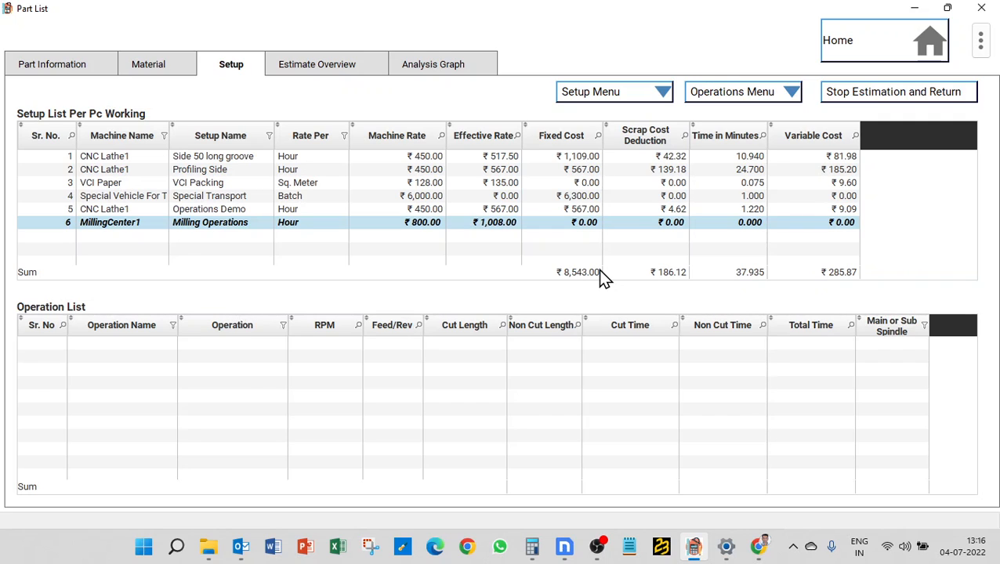
- Add a new operation under the MillingCenter1 milling setup, opening a blank Operations form
{"action": "left_click", "coordinate": [729, 97]}
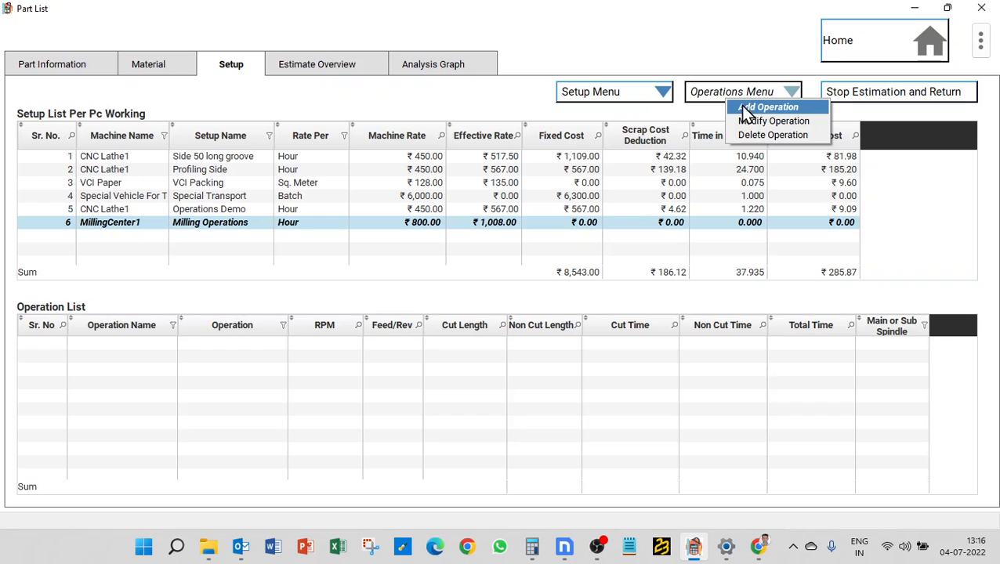
{"action": "left_click", "coordinate": [743, 109]}
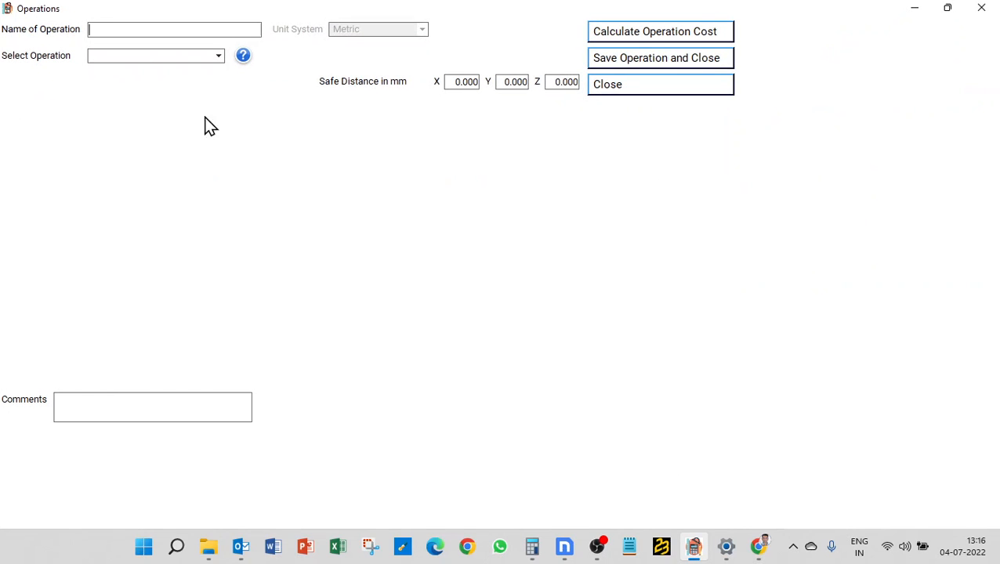
- Name the operation 'Pocket Overview' and make it a Rectangular Pocket
{"action": "type", "text": "Pocket Overview"}
{"action": "left_click", "coordinate": [198, 57]}
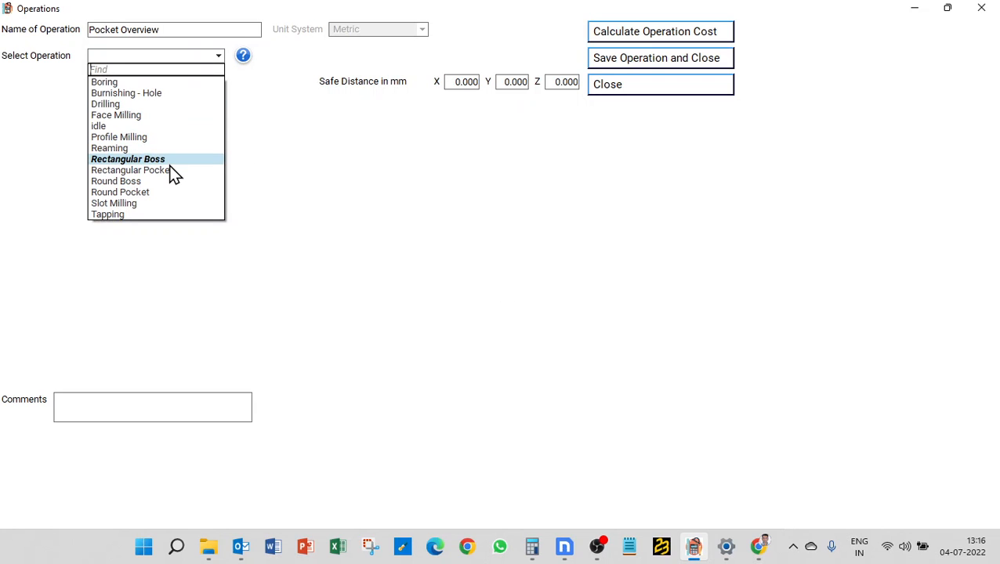
{"action": "left_click", "coordinate": [171, 171]}
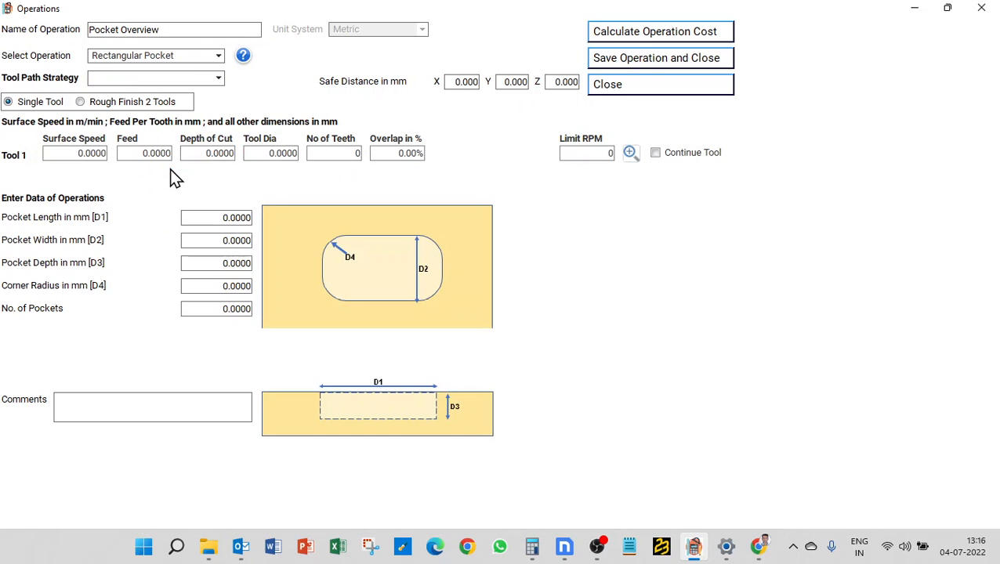
- Set the tool path strategy to Counter, then change it to Spiral
{"action": "left_click", "coordinate": [188, 79]}
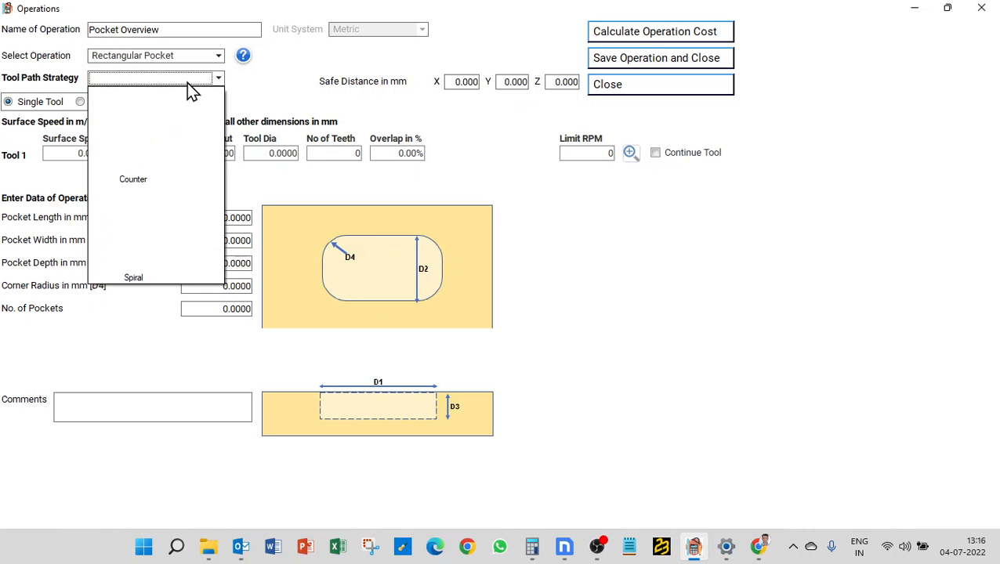
{"action": "left_click", "coordinate": [153, 166]}
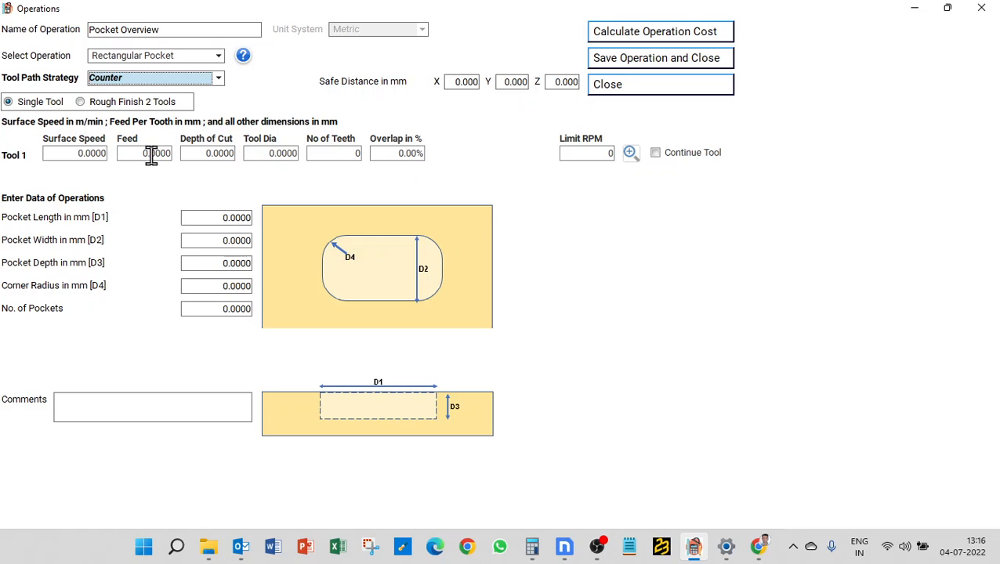
{"action": "left_click", "coordinate": [186, 80]}
{"action": "left_click", "coordinate": [140, 261]}
{"action": "mouse_move", "coordinate": [521, 298]}
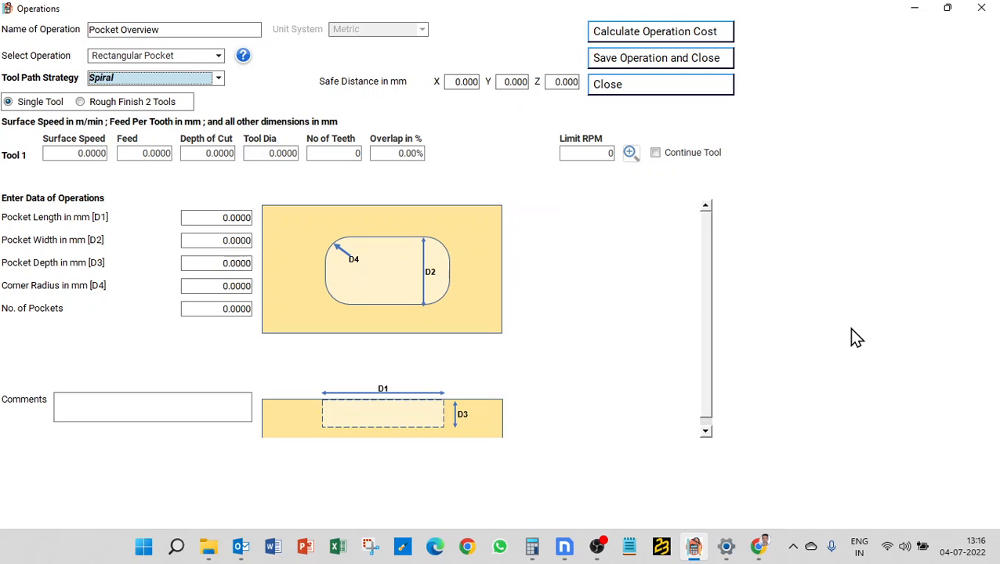
{"action": "mouse_move", "coordinate": [448, 276]}
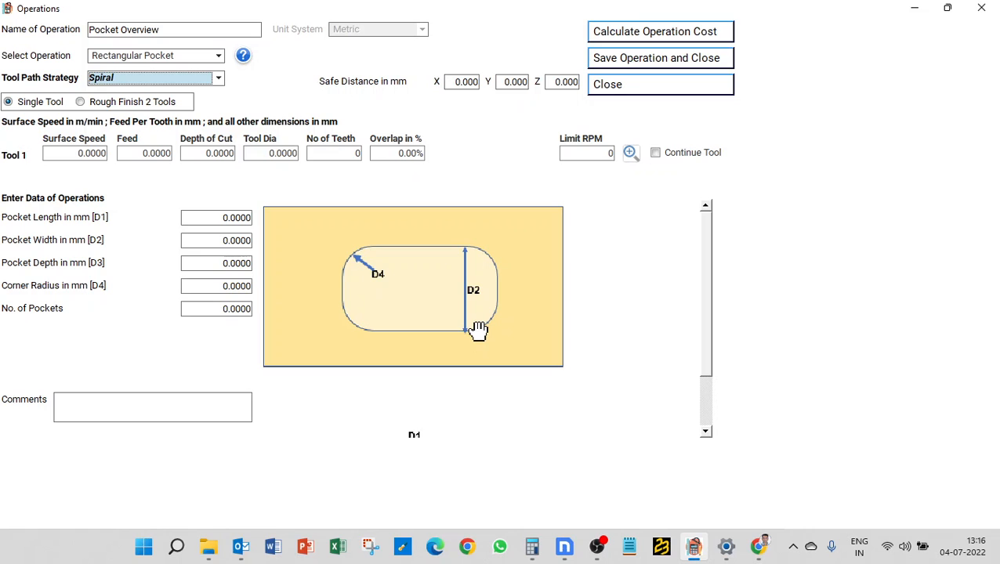
- Switch the operation type to Slot Milling, then back to Rectangular Pocket
{"action": "left_click", "coordinate": [212, 56]}
{"action": "left_click", "coordinate": [145, 203]}
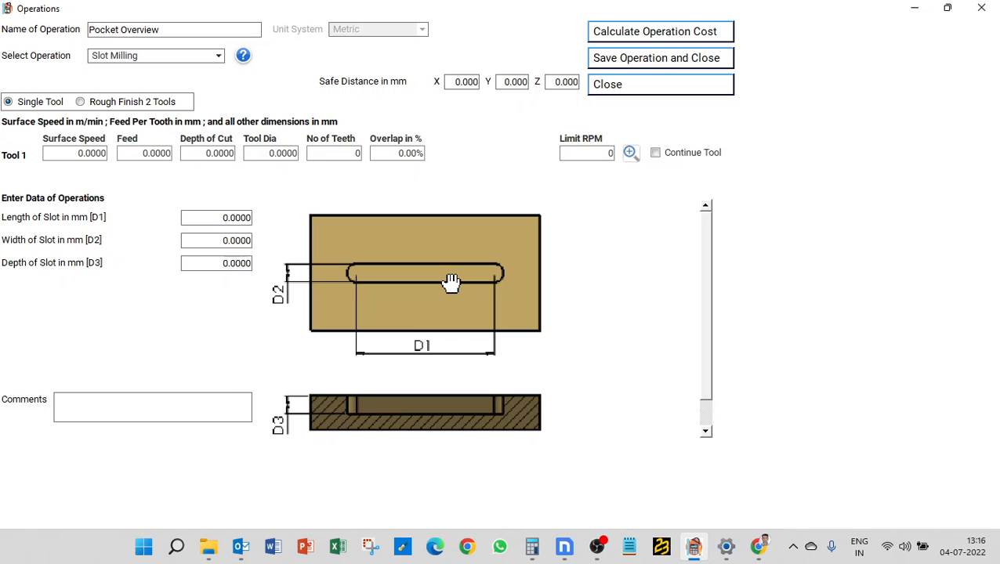
{"action": "left_click", "coordinate": [161, 61]}
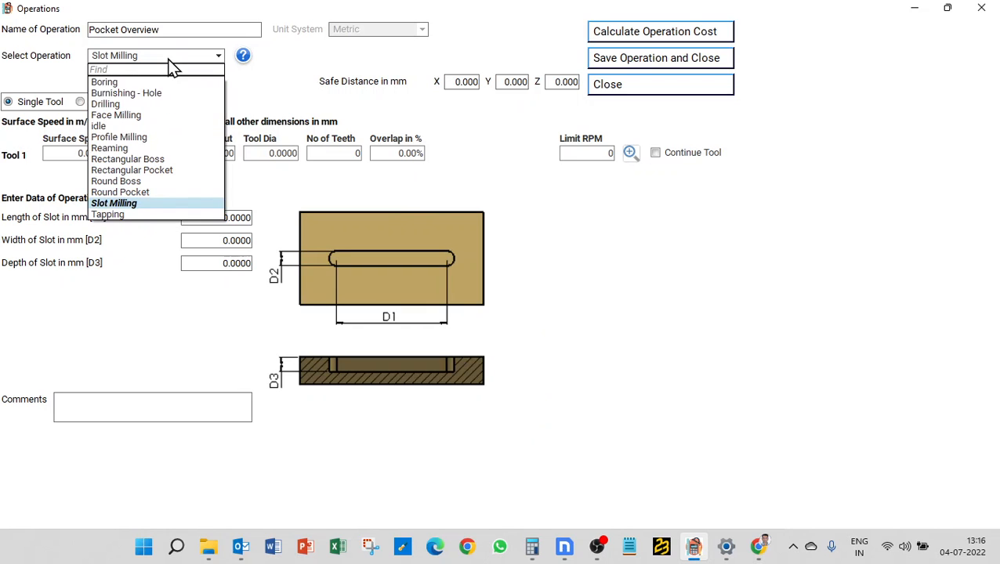
{"action": "left_click", "coordinate": [161, 170]}
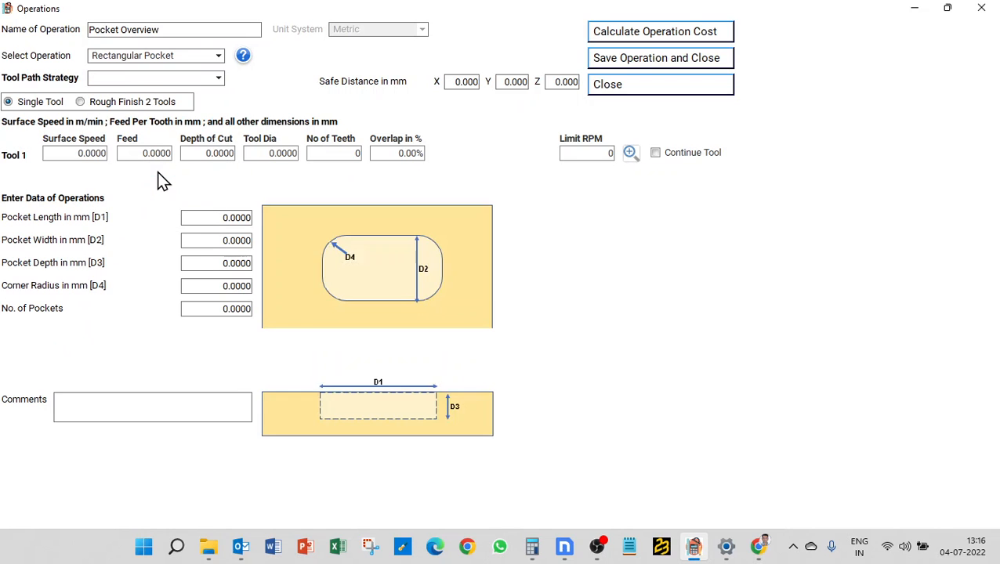
- Try the Rough Finish 2 Tools setup, then return to a single tool
{"action": "left_click", "coordinate": [109, 116]}
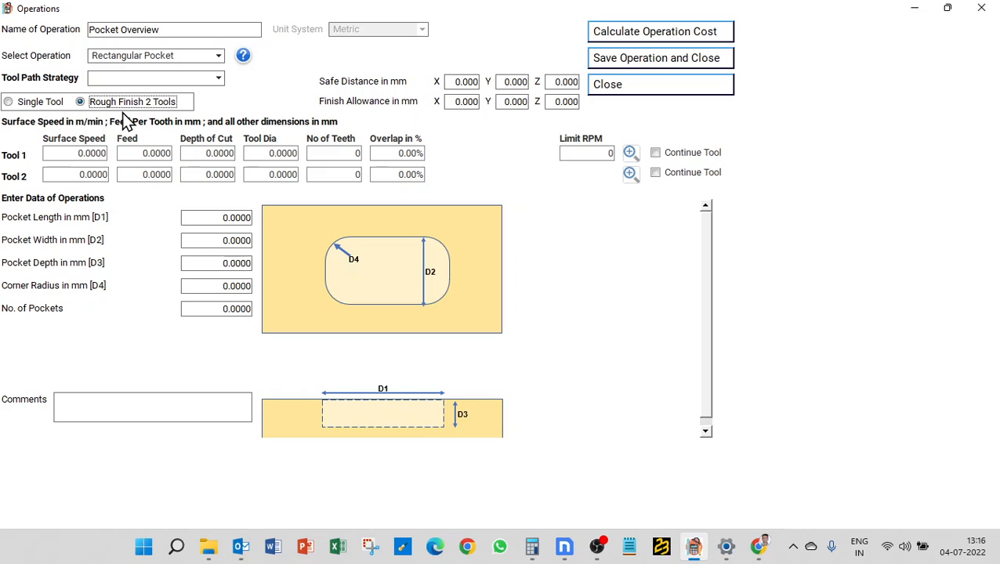
{"action": "left_click", "coordinate": [46, 105]}
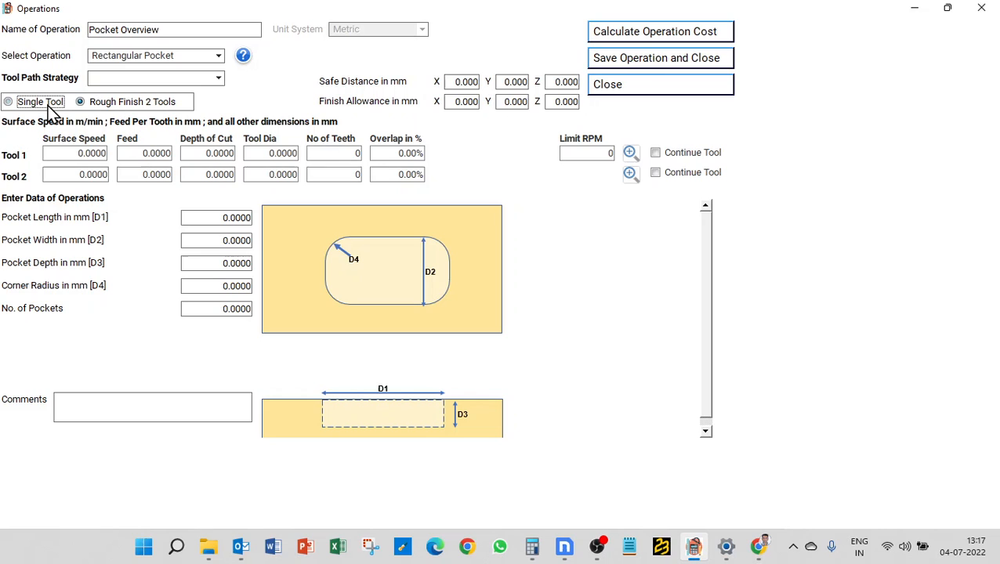
{"action": "left_click", "coordinate": [79, 158]}
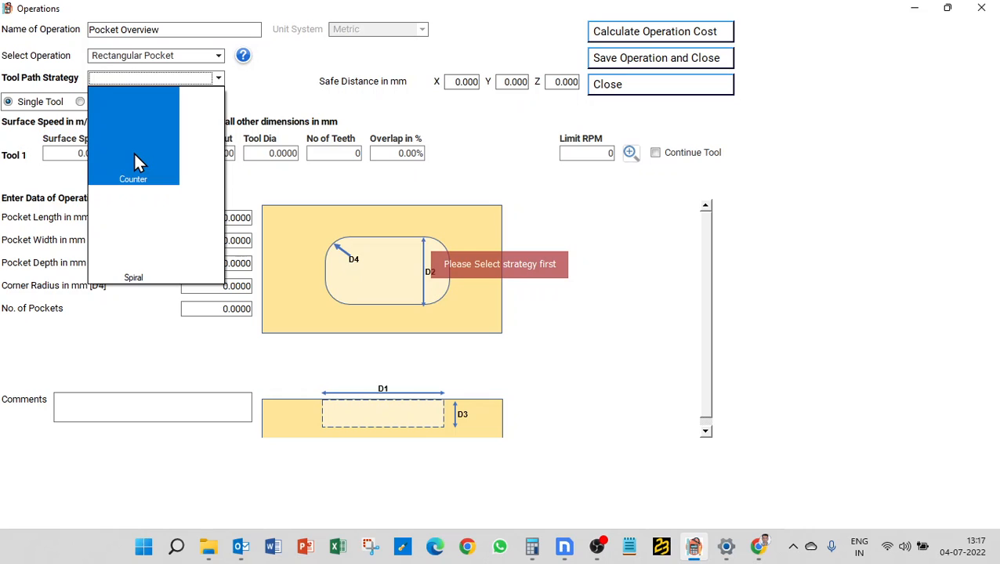
- Choose the Counter strategy and give Tool 1 surface speed 100 and feed 0.15
{"action": "left_click", "coordinate": [135, 162]}
{"action": "left_click", "coordinate": [70, 154]}
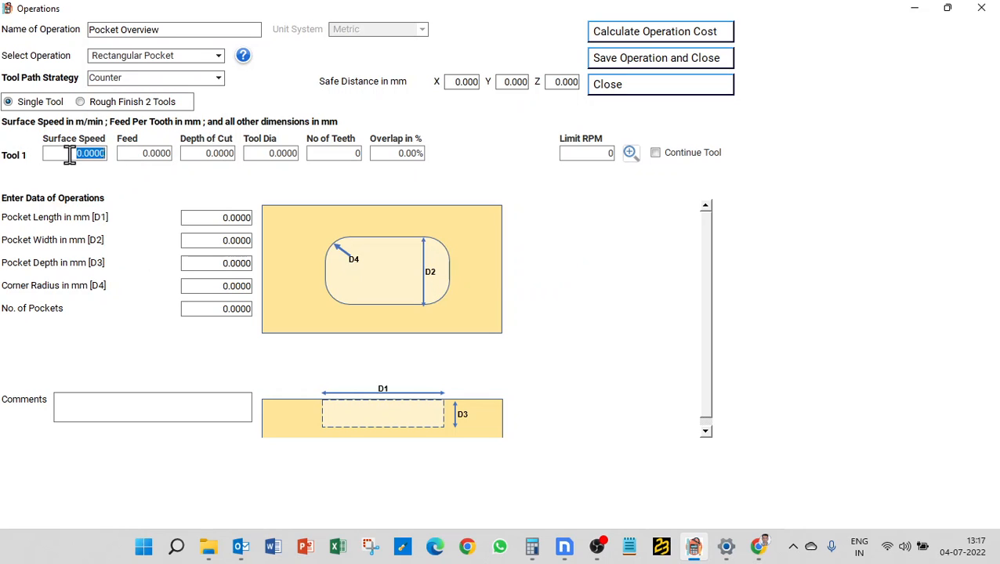
{"action": "type", "text": "100"}
{"action": "key", "text": "Tab"}
{"action": "type", "text": ".0"}
{"action": "key", "text": "BackSpace"}
{"action": "key", "text": "BackSpace"}
{"action": "type", "text": ".15"}
{"action": "key", "text": "Tab"}
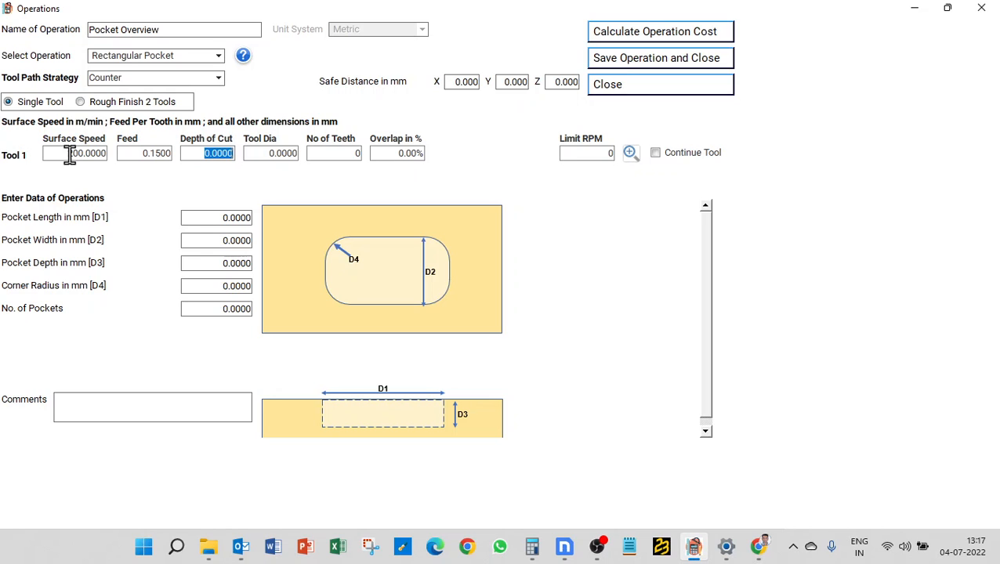
- Set Tool 1 depth of cut 1, diameter 25 mm, 4 teeth and 100% overlap
{"action": "type", "text": "1"}
{"action": "key", "text": "Tab"}
{"action": "type", "text": "25"}
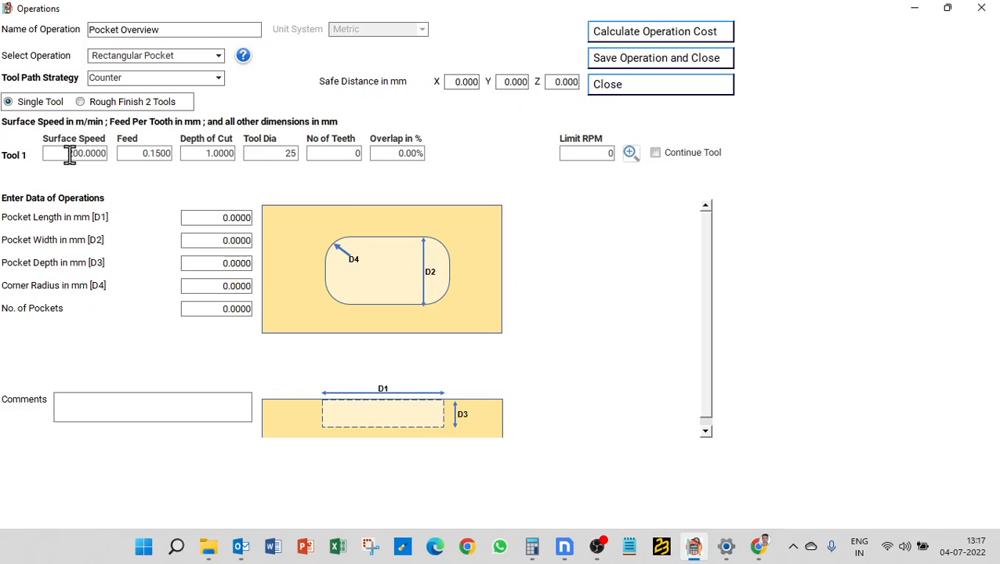
{"action": "key", "text": "Tab"}
{"action": "type", "text": "4"}
{"action": "key", "text": "Tab"}
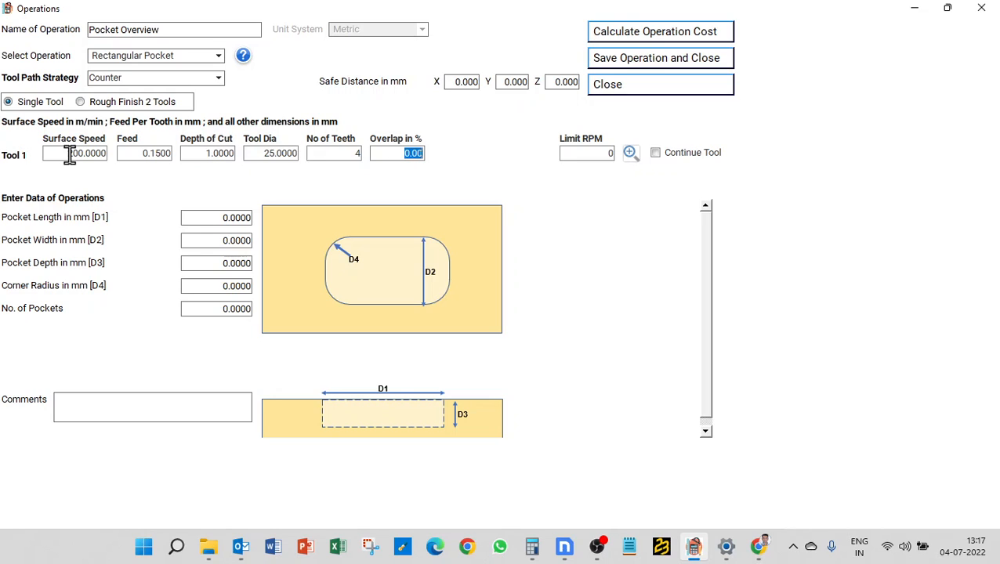
{"action": "type", "text": "100"}
{"action": "key", "text": "Tab"}
- Size the pocket 100 mm long, 50 mm wide and 5 mm deep
{"action": "key", "text": "Tab"}
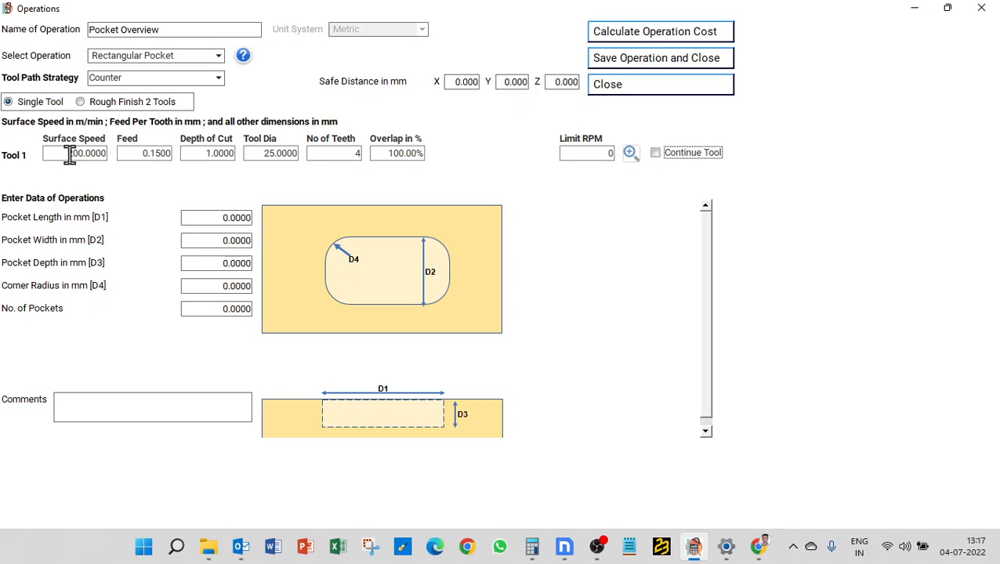
{"action": "key", "text": "Tab"}
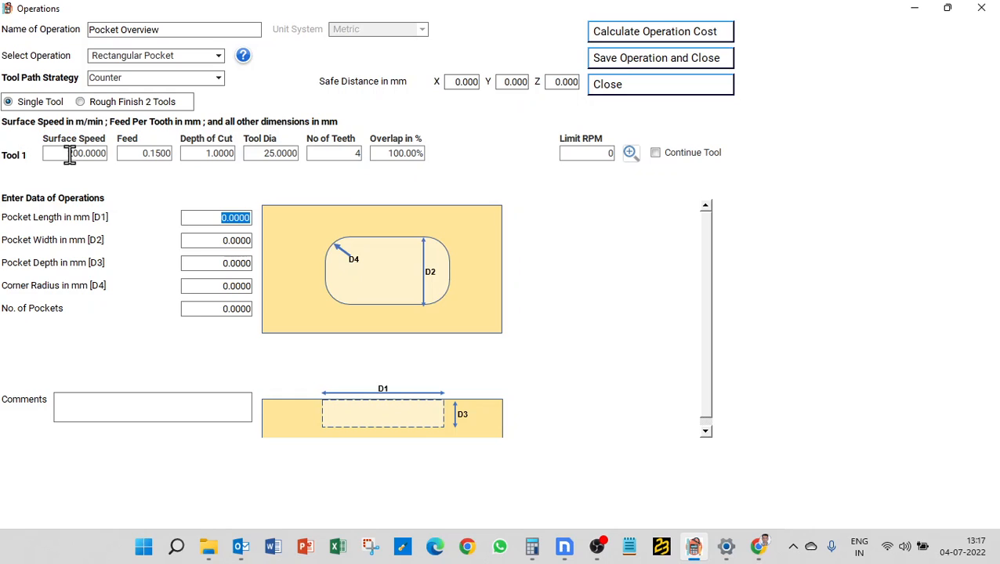
{"action": "type", "text": "100"}
{"action": "key", "text": "Tab"}
{"action": "type", "text": "50"}
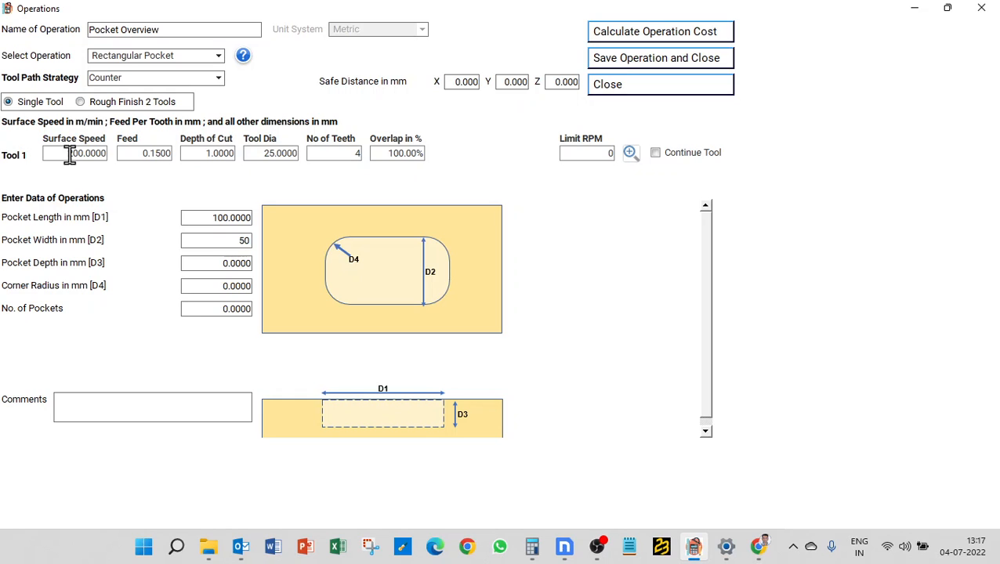
{"action": "key", "text": "Tab"}
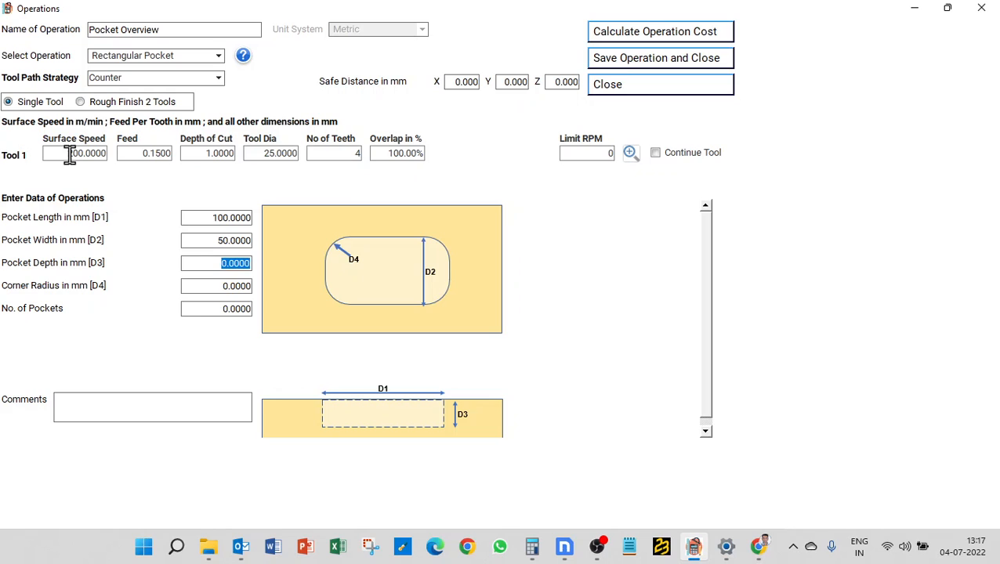
{"action": "type", "text": "5"}
{"action": "key", "text": "Tab"}
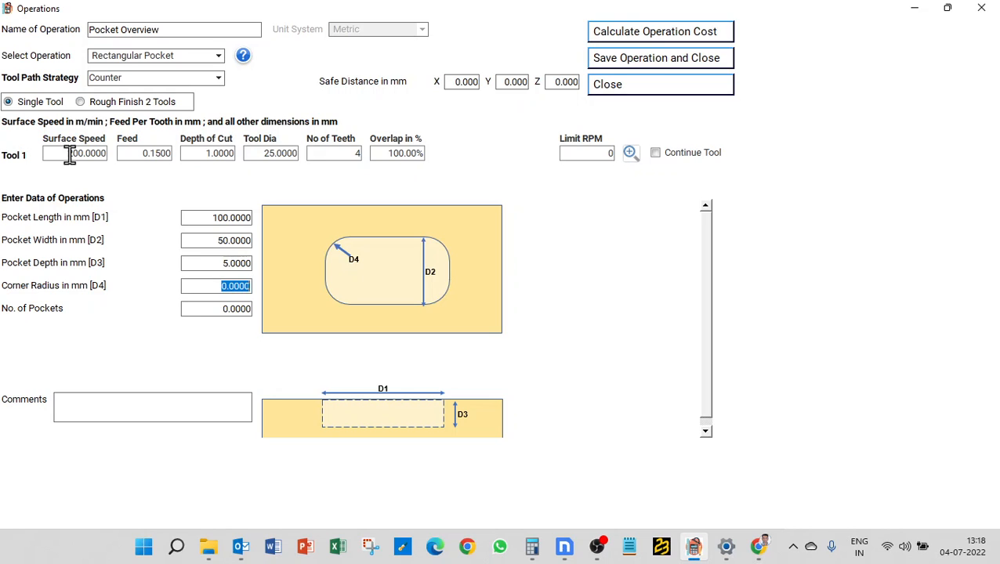
- Enter a 25 mm corner radius and 1 pocket, then calculate the operation cost
{"action": "type", "text": "25"}
{"action": "left_click", "coordinate": [205, 308]}
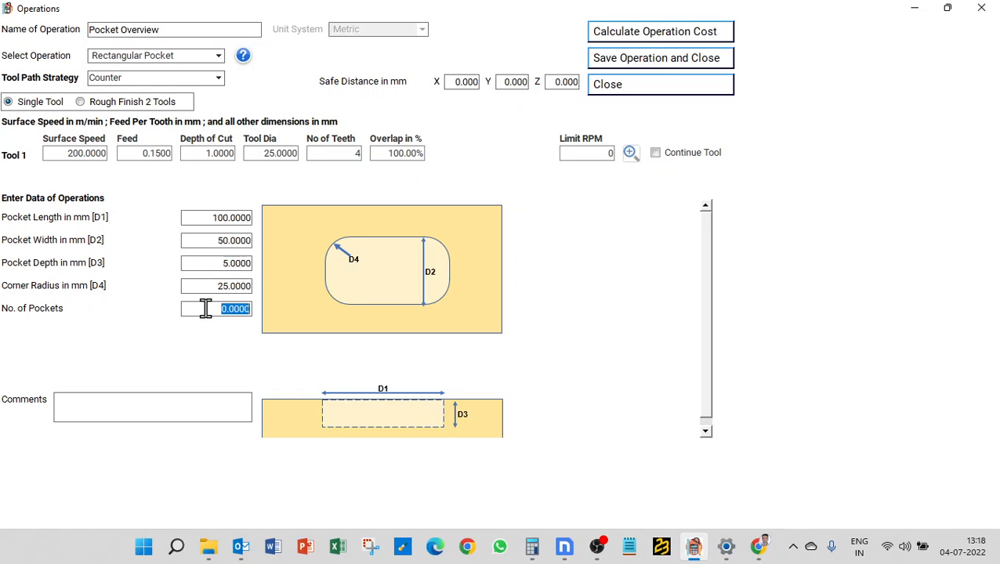
{"action": "type", "text": "1"}
{"action": "left_click", "coordinate": [647, 36]}
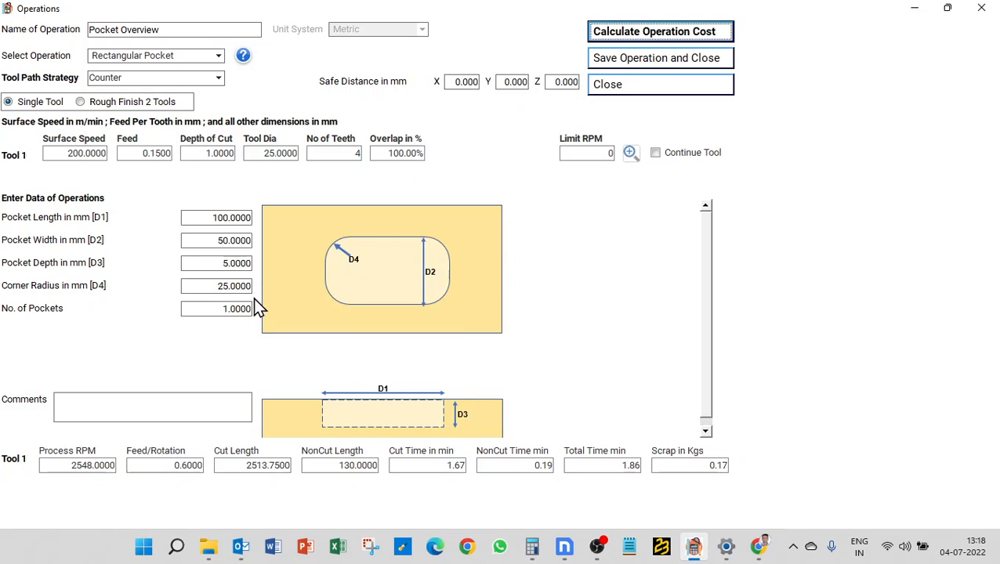
- Change the corner radius to 30 mm and recalculate
{"action": "mouse_move", "coordinate": [308, 252]}
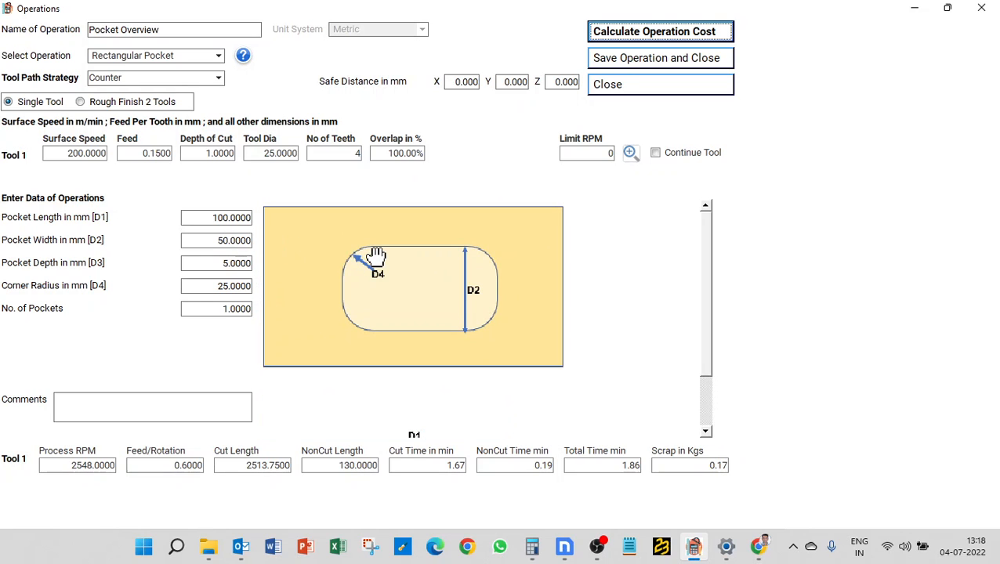
{"action": "left_click", "coordinate": [210, 284]}
{"action": "type", "text": "30"}
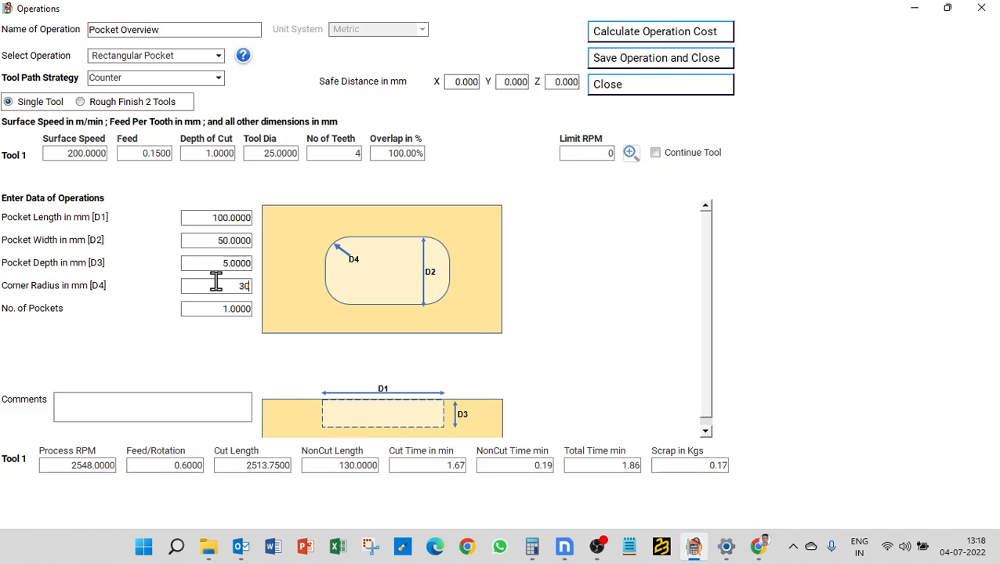
{"action": "left_click", "coordinate": [649, 35]}
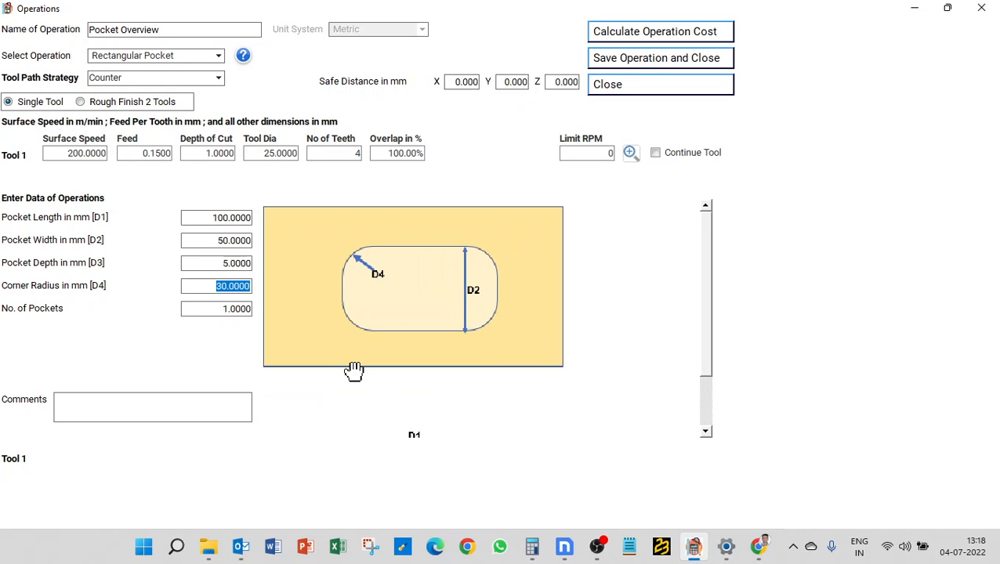
- Set the corner radius to 16 mm and recalculate, giving a 1.95 min total
{"action": "type", "text": "16"}
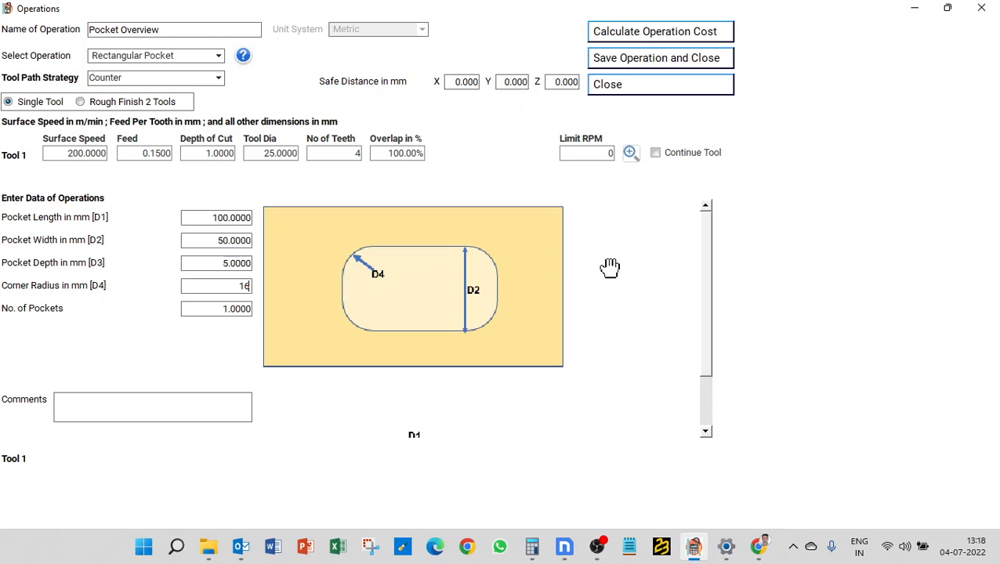
{"action": "key", "text": "Tab"}
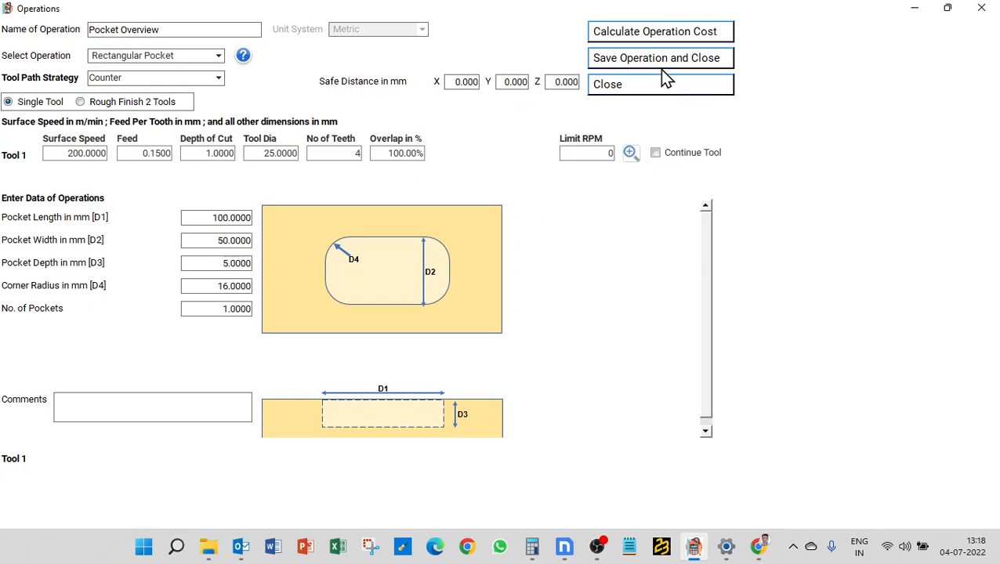
{"action": "left_click", "coordinate": [644, 35]}
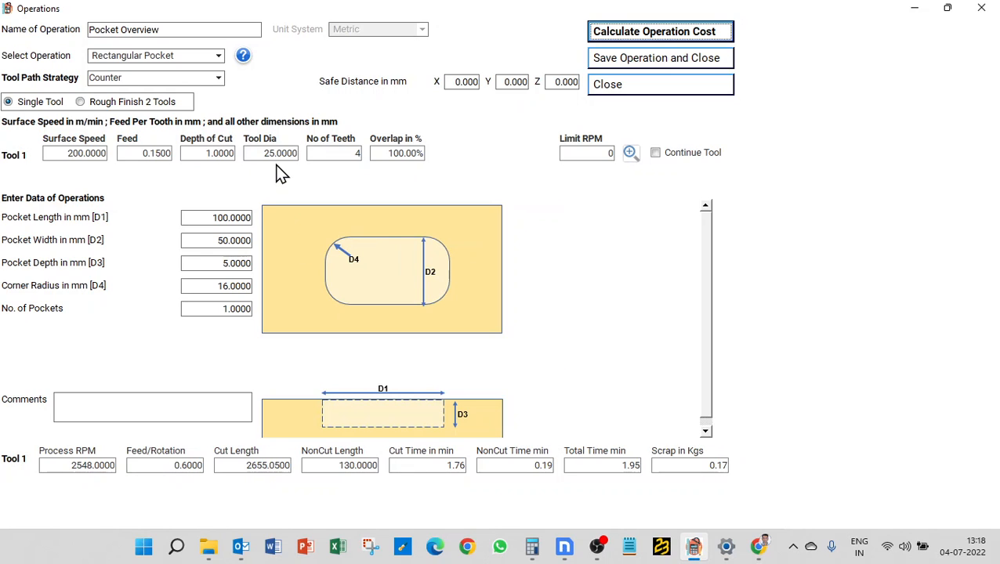
- Reduce Tool 1's overlap to 25% and recalculate the operation cost
{"action": "left_click", "coordinate": [380, 152]}
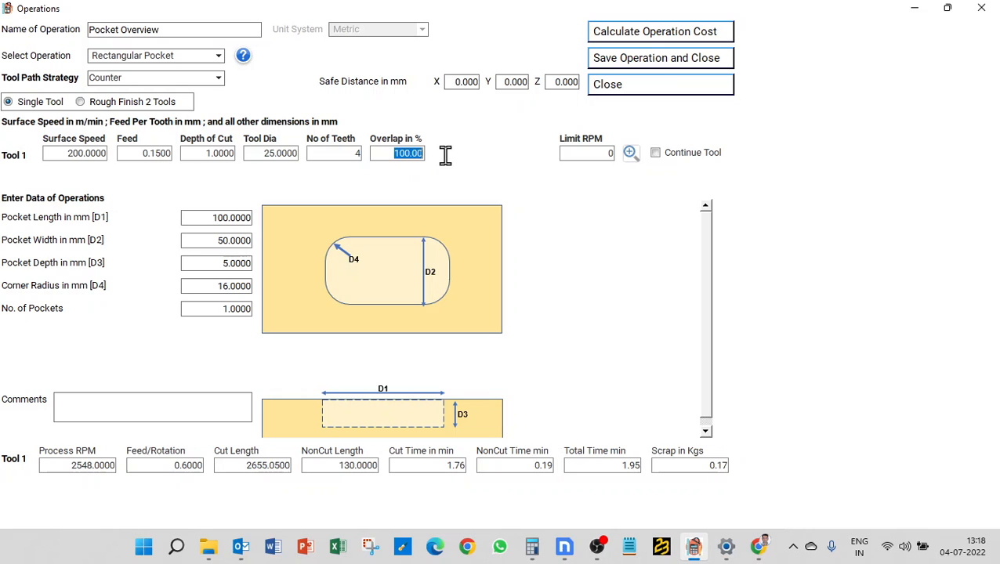
{"action": "type", "text": "25"}
{"action": "left_click", "coordinate": [623, 33]}
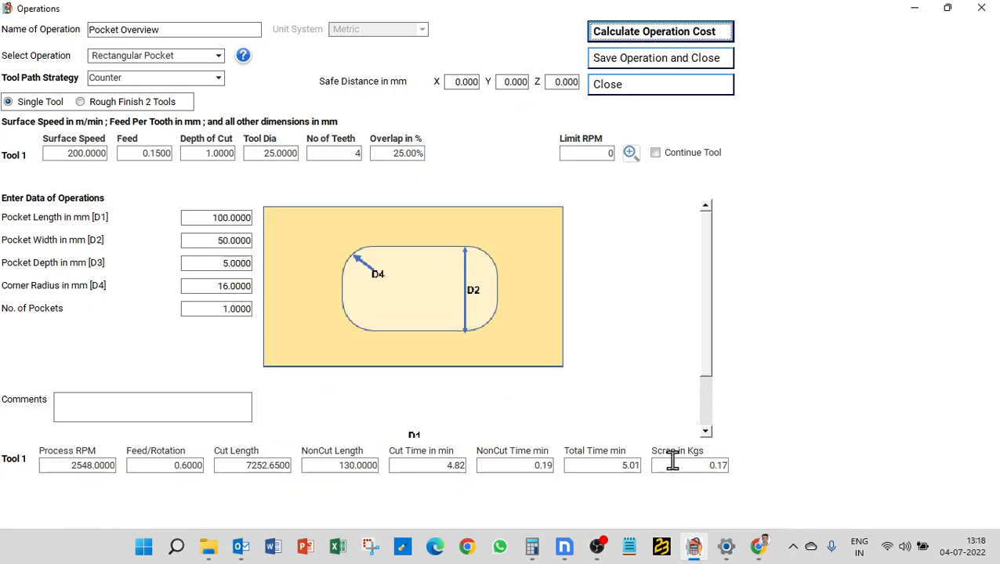
{"action": "left_click", "coordinate": [604, 462]}
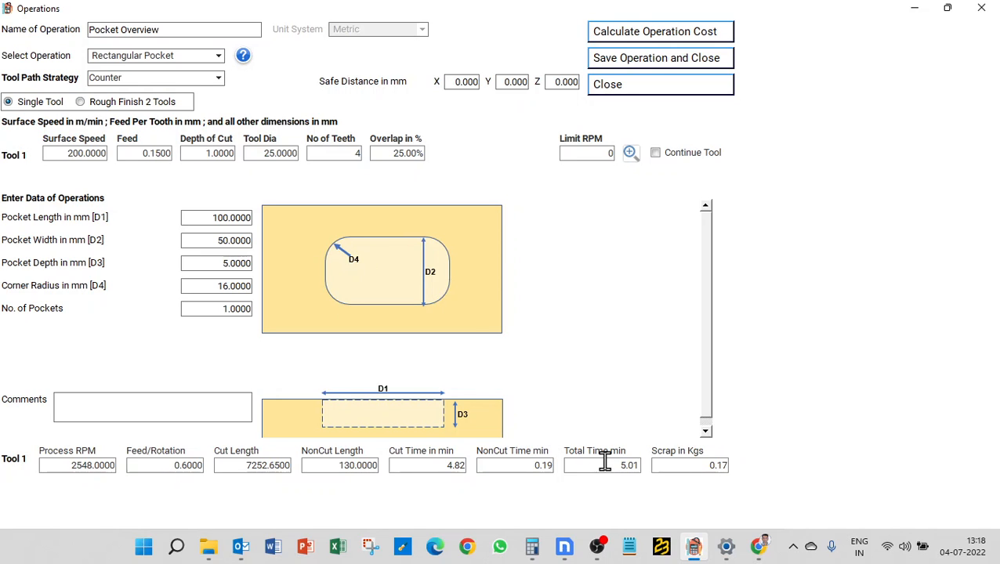
{"action": "left_click", "coordinate": [269, 153]}
- Try a 101 mm Tool 1 diameter and recalculate, triggering the pocket-length error
{"action": "type", "text": "101"}
{"action": "left_click", "coordinate": [619, 33]}
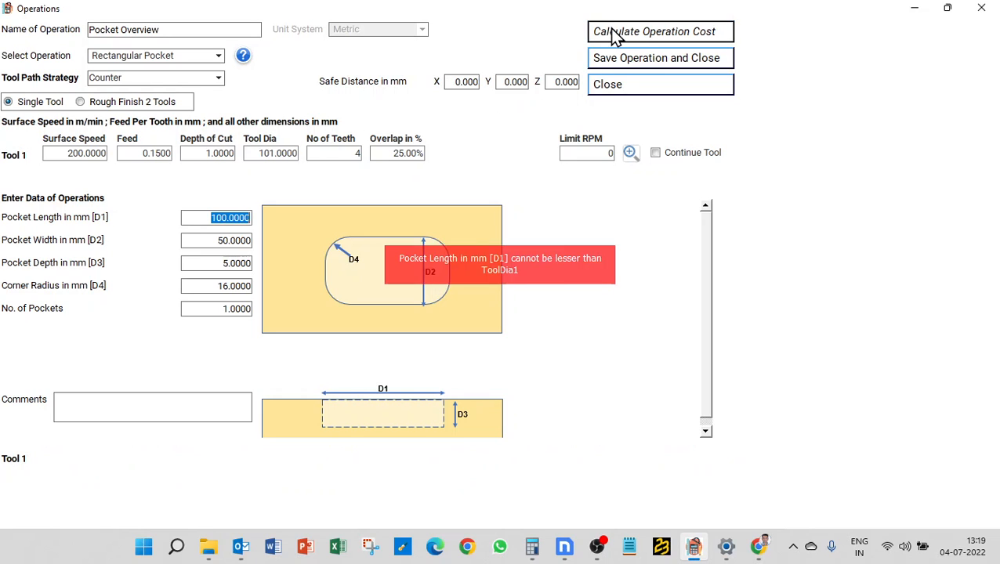
{"action": "mouse_move", "coordinate": [379, 270]}
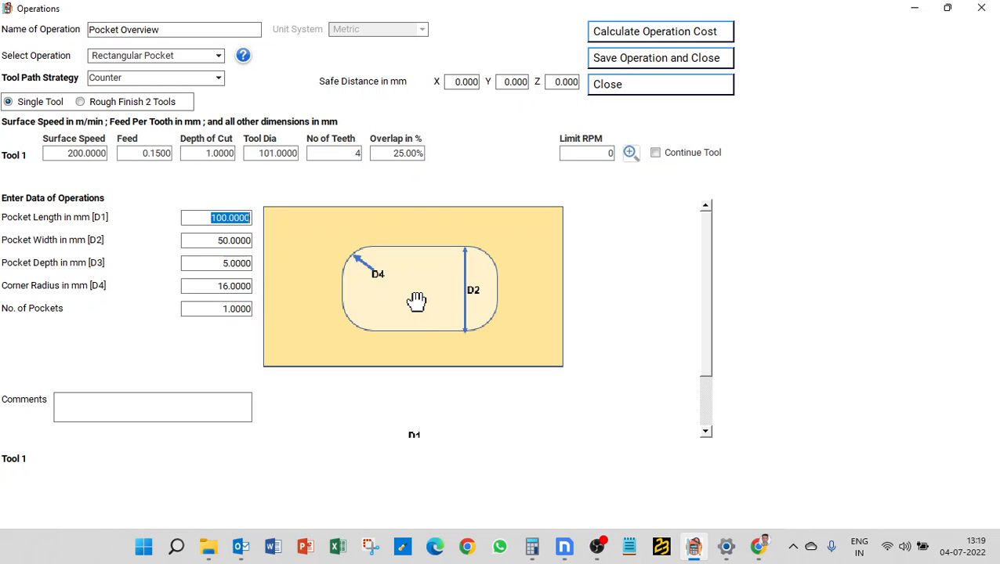
- Restore Tool 1's diameter to 25 mm
{"action": "left_click", "coordinate": [259, 153]}
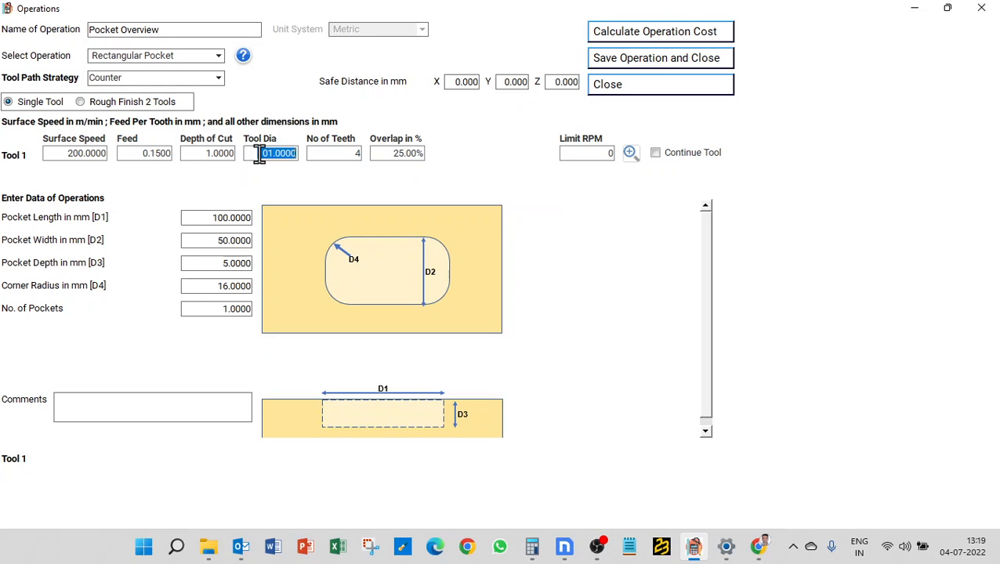
{"action": "key", "text": "BackSpace"}
{"action": "type", "text": "25"}
{"action": "left_click", "coordinate": [239, 218]}
- Switch to Rough Finish 2 Tools, inspect the X/Y/Z finish allowance fields, then launch Word
{"action": "left_click", "coordinate": [85, 102]}
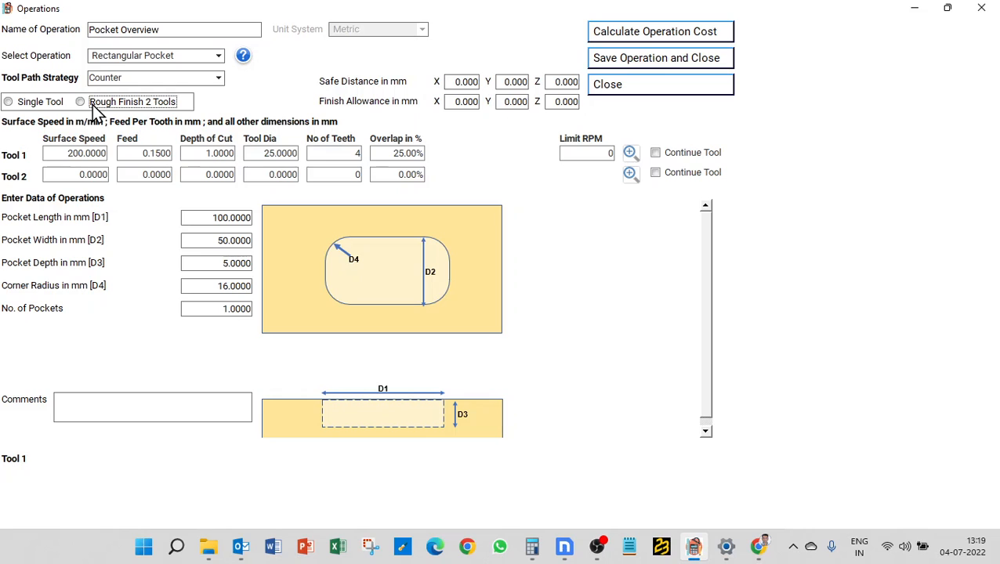
{"action": "mouse_move", "coordinate": [407, 304]}
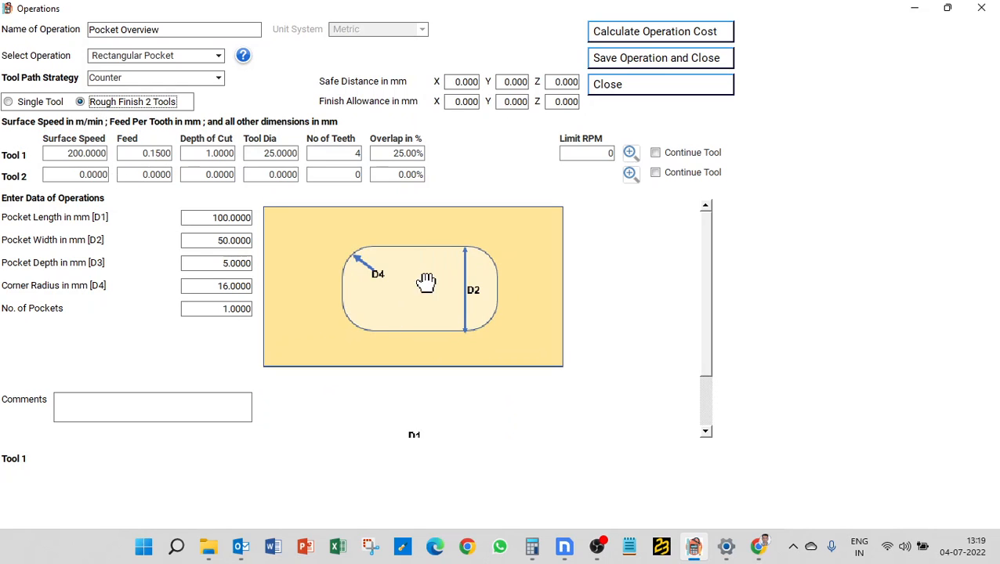
{"action": "left_click", "coordinate": [458, 102]}
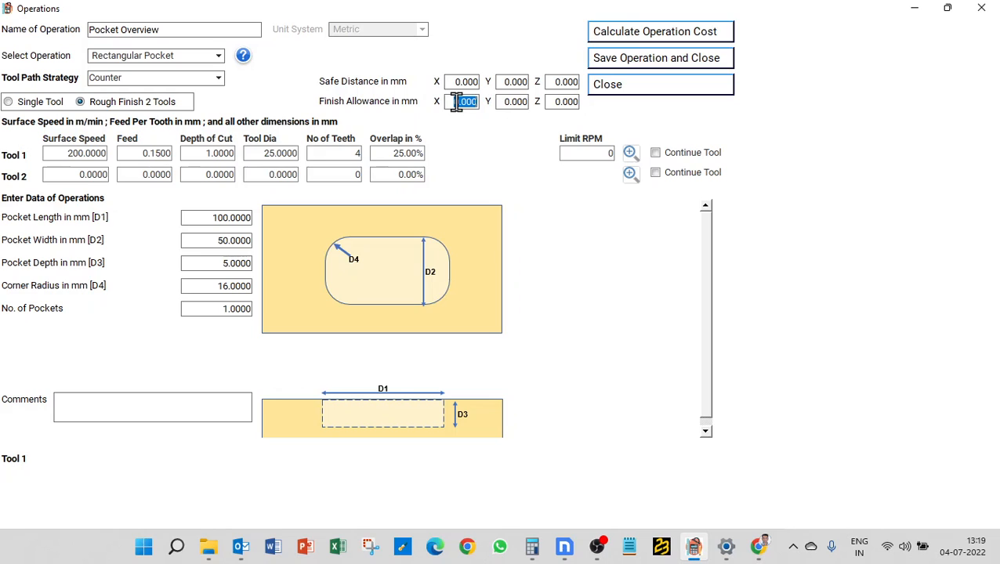
{"action": "left_click", "coordinate": [561, 101]}
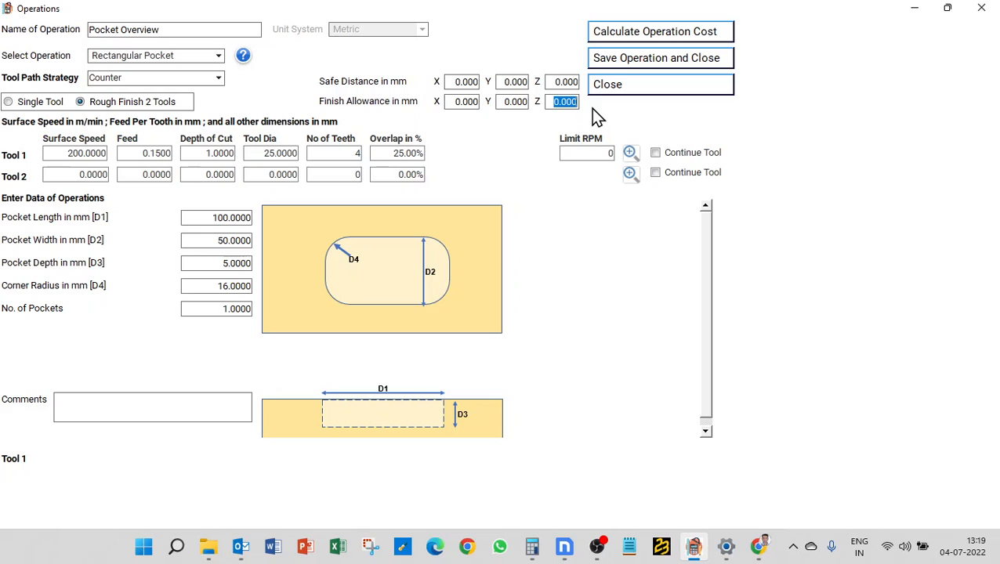
{"action": "left_click", "coordinate": [466, 102]}
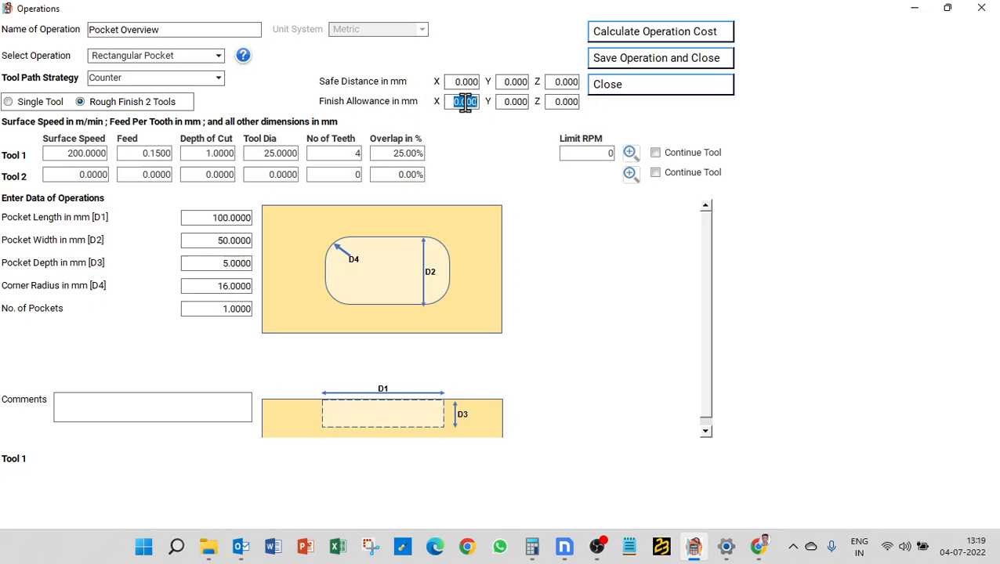
{"action": "left_click", "coordinate": [513, 101]}
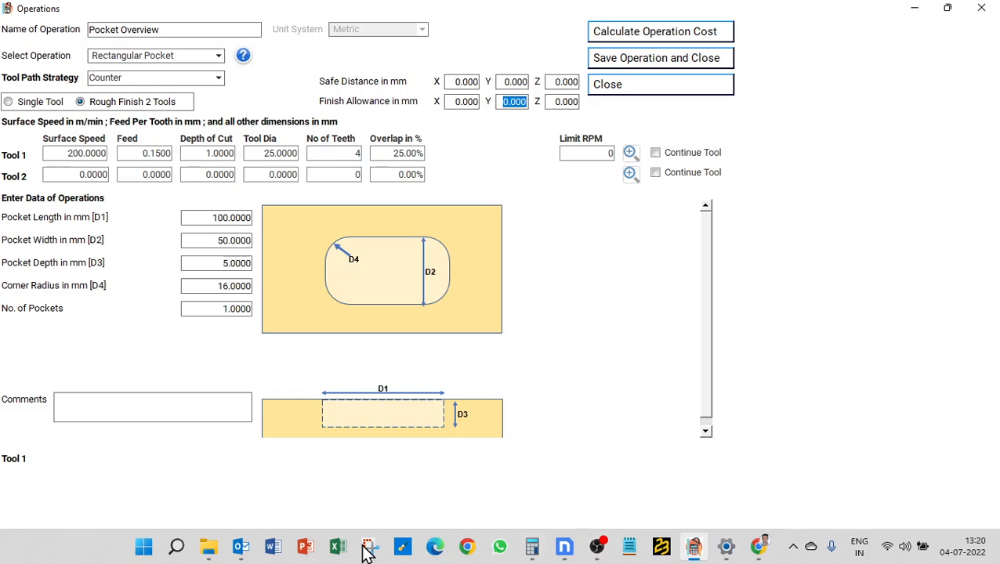
{"action": "left_click", "coordinate": [270, 549]}
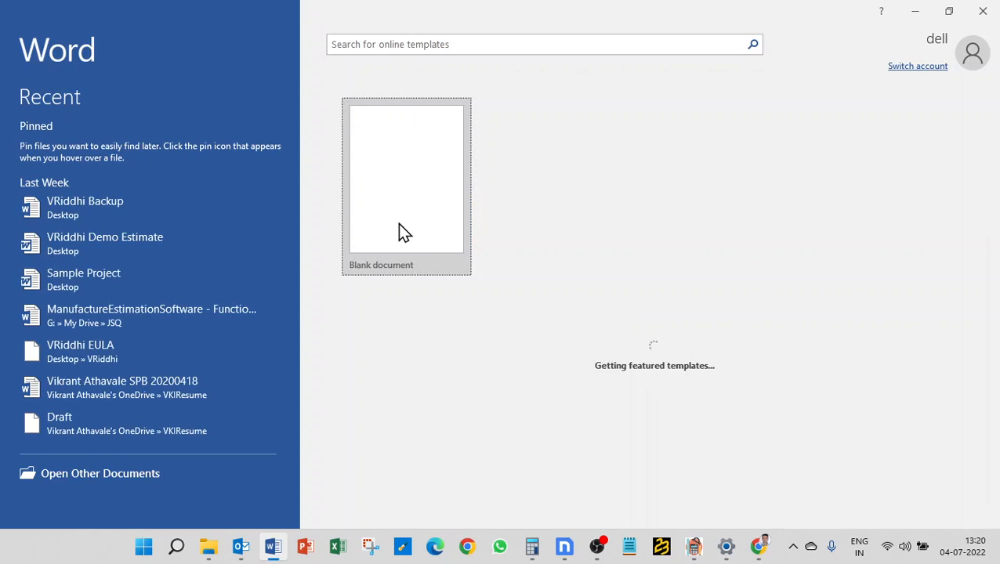
- In a blank Word document, draw a tall rectangle shape about 13.23 × 8.07 cm
{"action": "left_click", "coordinate": [398, 227]}
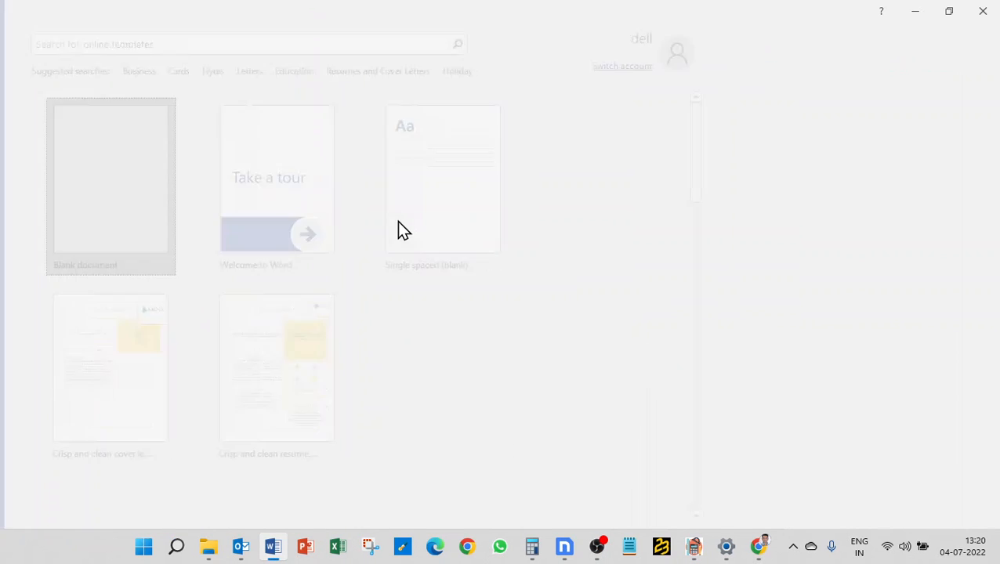
{"action": "left_click", "coordinate": [114, 38]}
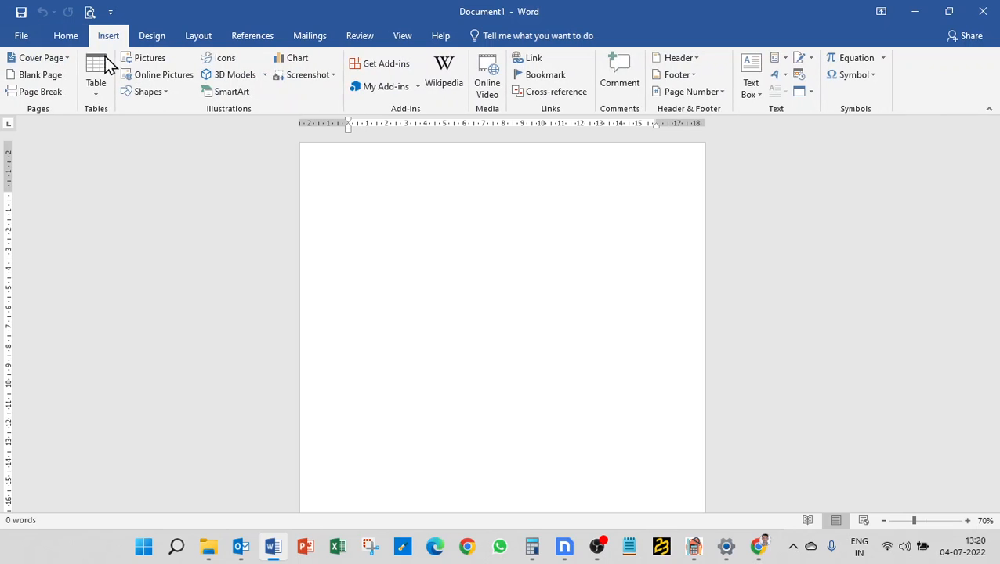
{"action": "left_click", "coordinate": [154, 94]}
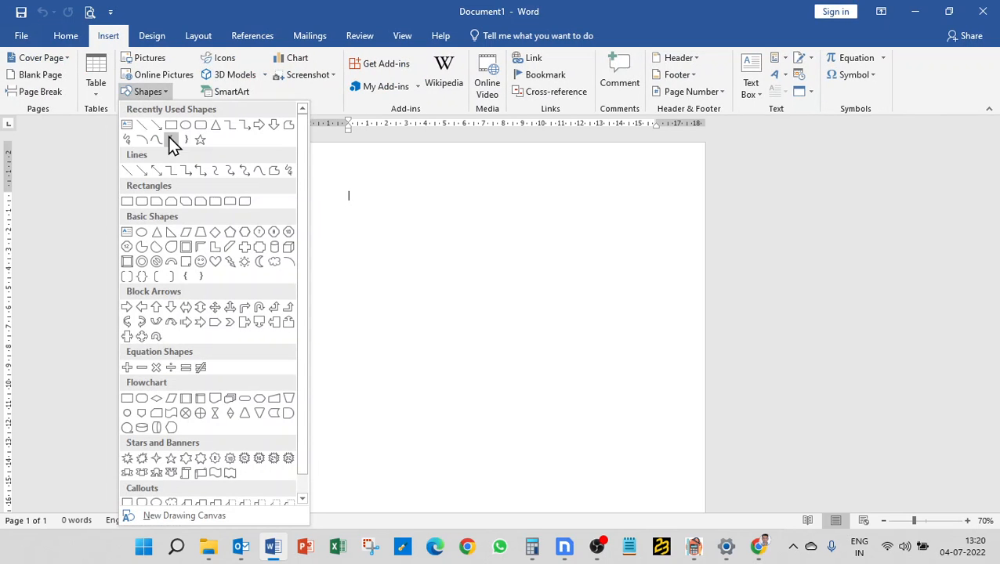
{"action": "left_click", "coordinate": [177, 122]}
{"action": "mouse_move", "coordinate": [439, 269]}
{"action": "left_mouse_down"}
{"action": "mouse_move", "coordinate": [576, 294]}
{"action": "mouse_move", "coordinate": [595, 514]}
{"action": "left_mouse_up"}
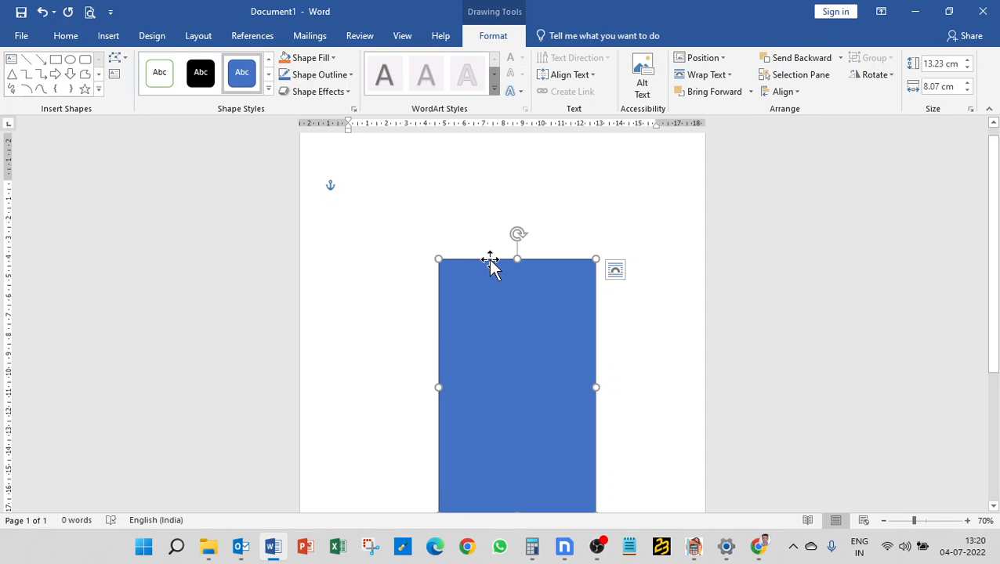
{"action": "left_click", "coordinate": [530, 496]}
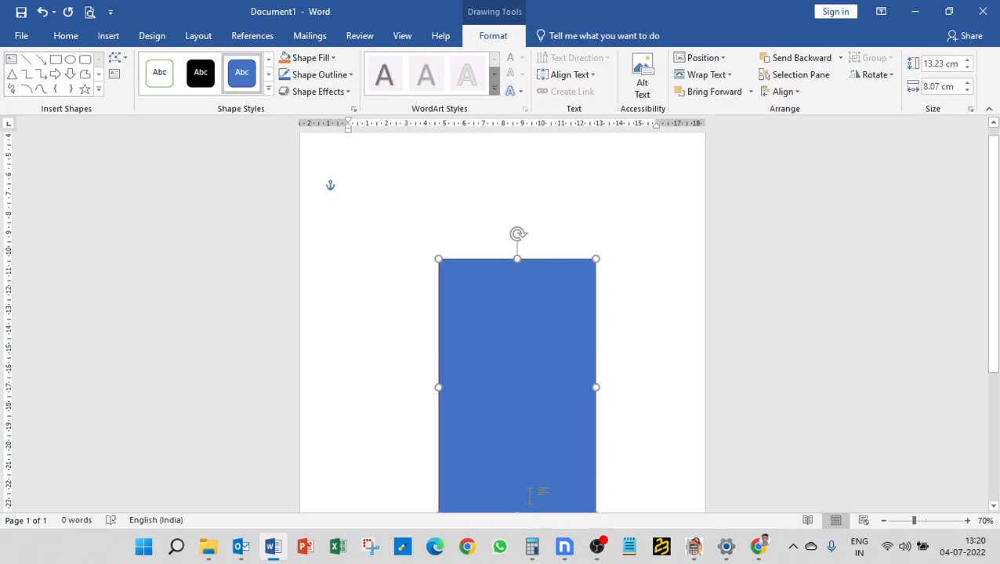
{"action": "scroll", "coordinate": [530, 495], "scroll_direction": "down", "scroll_amount": 3}
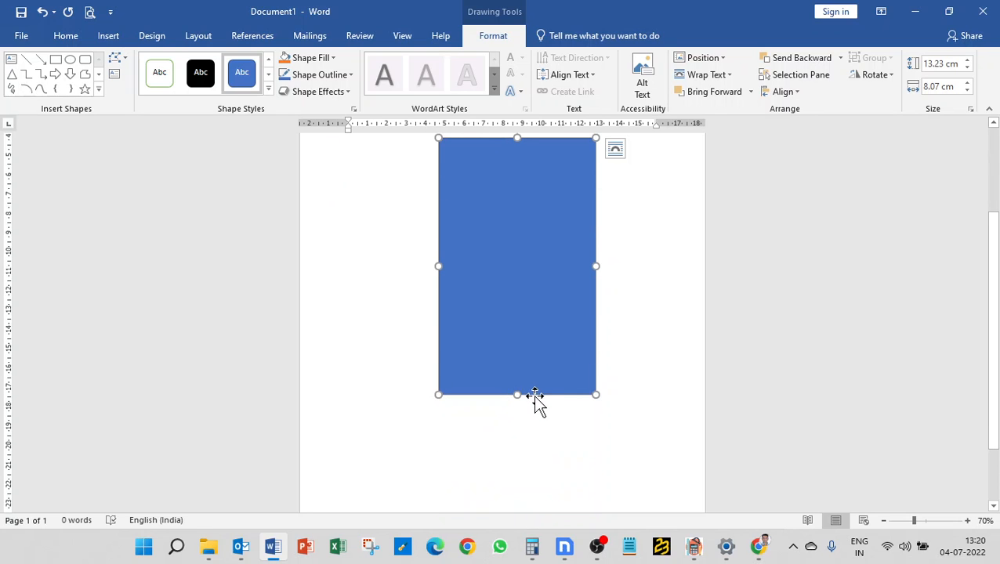
- Back in the costing form, set X, Y and Z finish allowances to 1 mm
{"action": "left_click", "coordinate": [921, 17]}
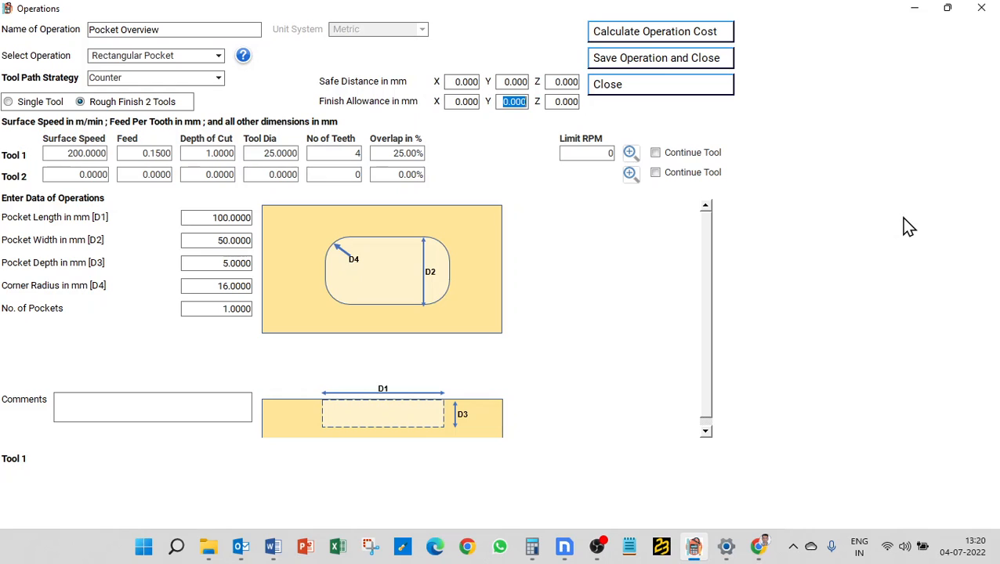
{"action": "left_click", "coordinate": [461, 101]}
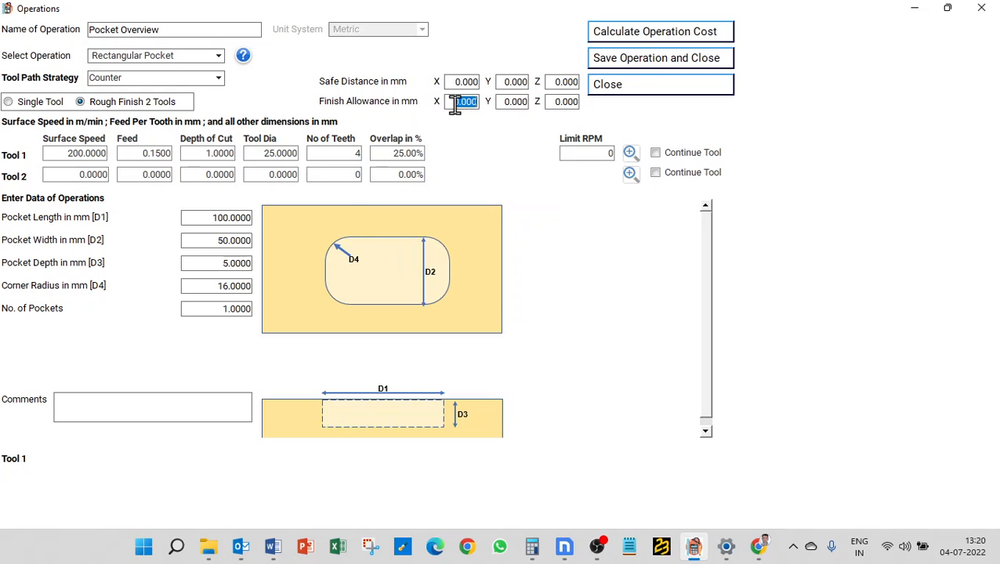
{"action": "type", "text": "1"}
{"action": "key", "text": "Tab"}
{"action": "type", "text": "1"}
{"action": "key", "text": "Tab"}
{"action": "type", "text": "1"}
{"action": "key", "text": "Tab"}
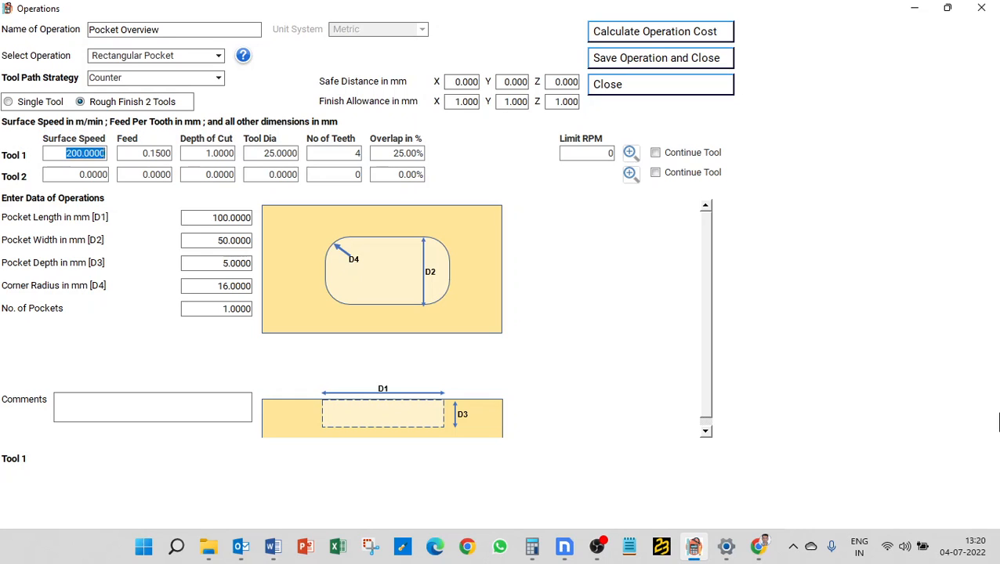
- Give Tool 2 surface speed 200, feed 0.15 and depth of cut 0.5
{"action": "left_click", "coordinate": [62, 172]}
{"action": "type", "text": "200"}
{"action": "key", "text": "Tab"}
{"action": "key", "text": "BackSpace"}
{"action": "type", "text": ".15"}
{"action": "key", "text": "Tab"}
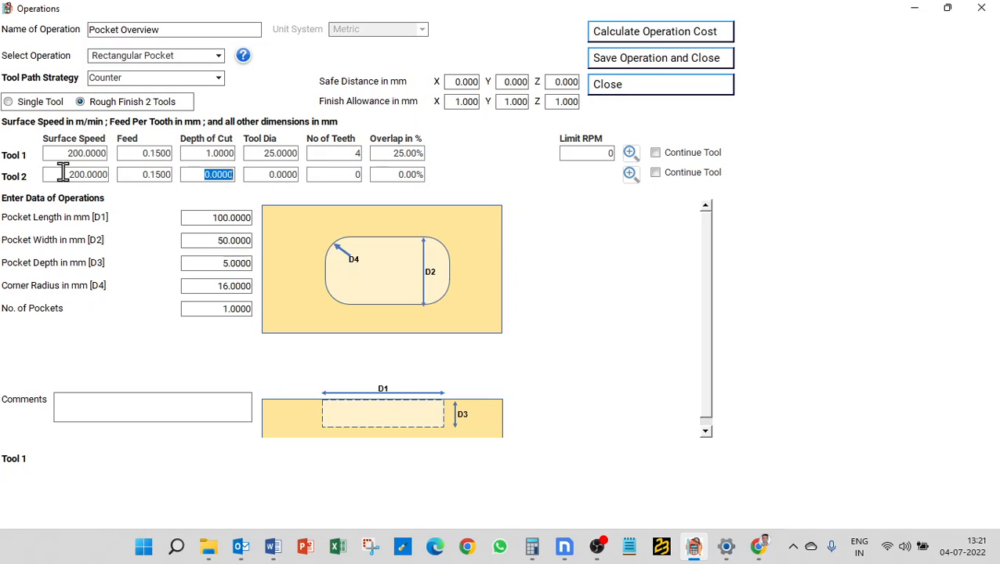
{"action": "type", "text": ".5"}
{"action": "key", "text": "Tab"}
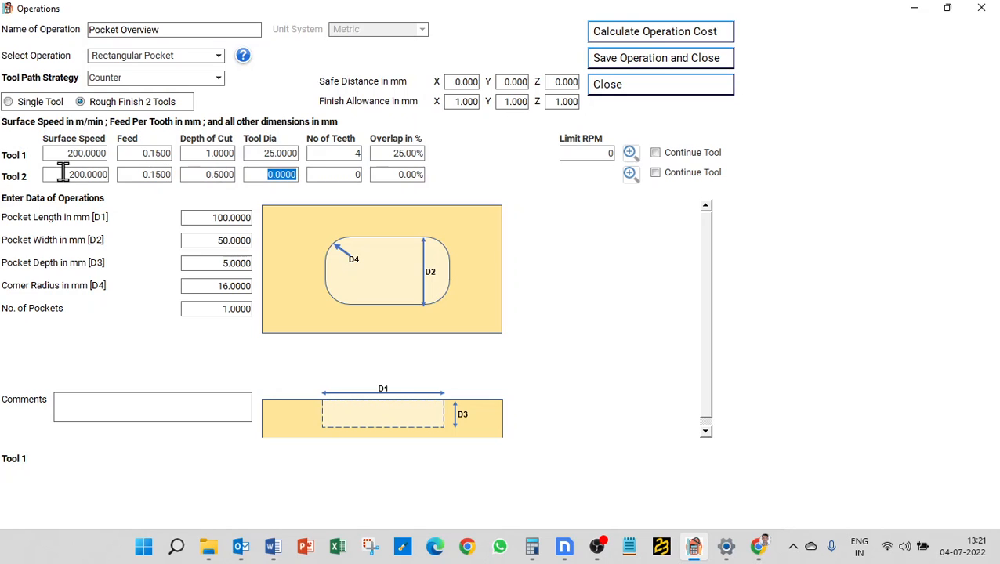
- Set Tool 2 to 20 mm diameter, 6 teeth, 50% overlap, and calculate both tools
{"action": "type", "text": "20"}
{"action": "key", "text": "Tab"}
{"action": "type", "text": "6"}
{"action": "key", "text": "Tab"}
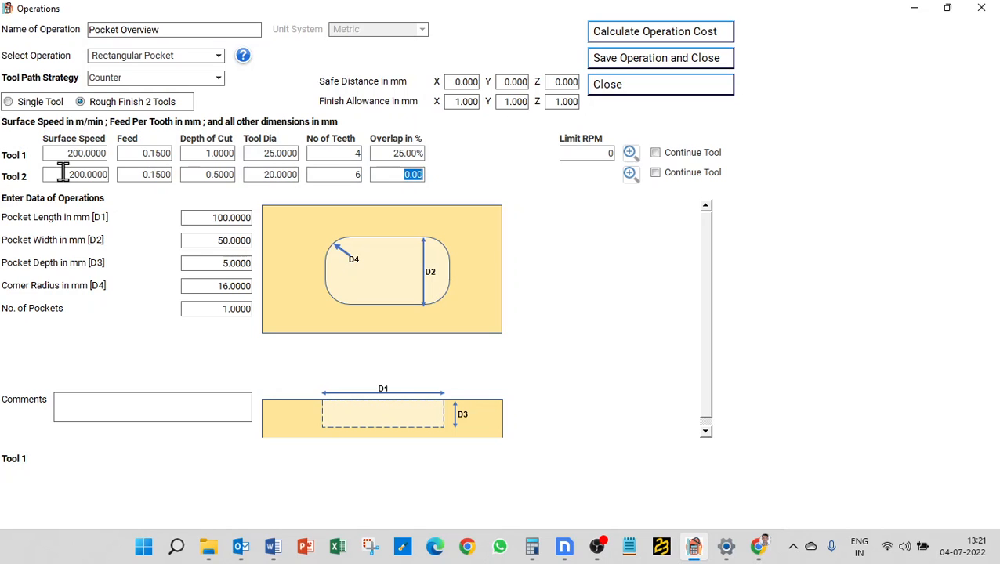
{"action": "type", "text": "50"}
{"action": "key", "text": "Tab"}
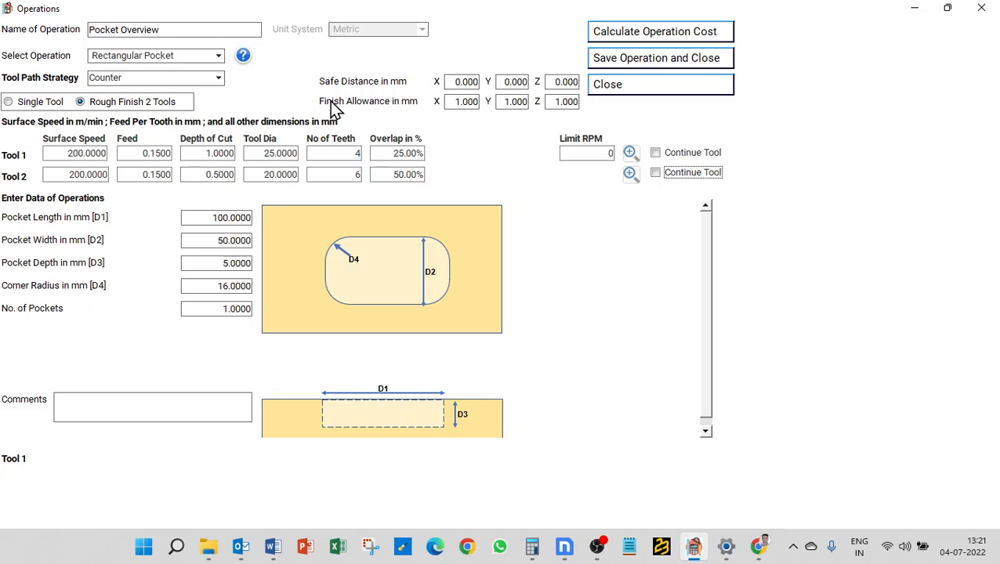
{"action": "left_click", "coordinate": [668, 35]}
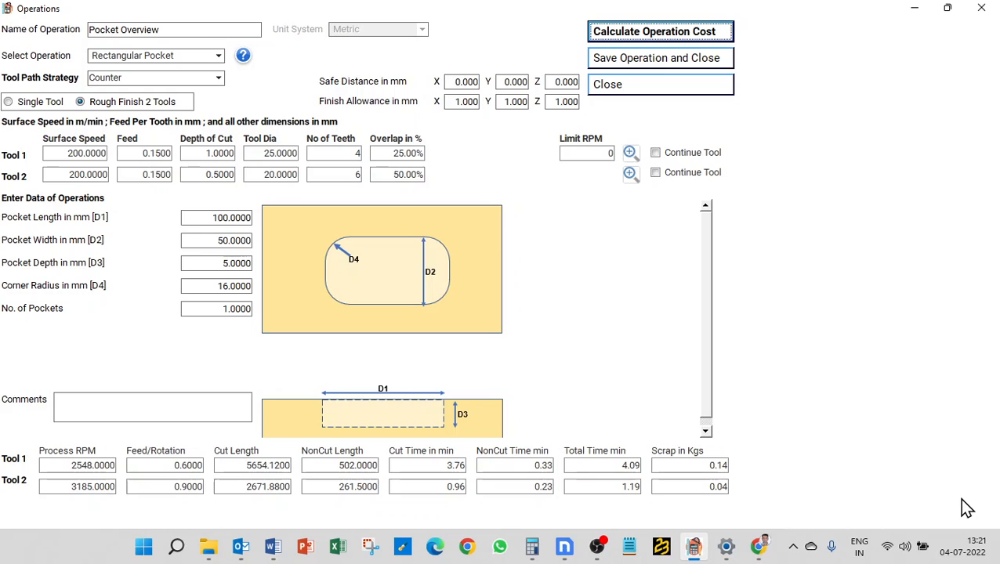
- Set the Z finish allowance to 0 and recalculate, giving Tool 1 5.12 min and Tool 2 0.61 min
{"action": "left_click", "coordinate": [553, 99]}
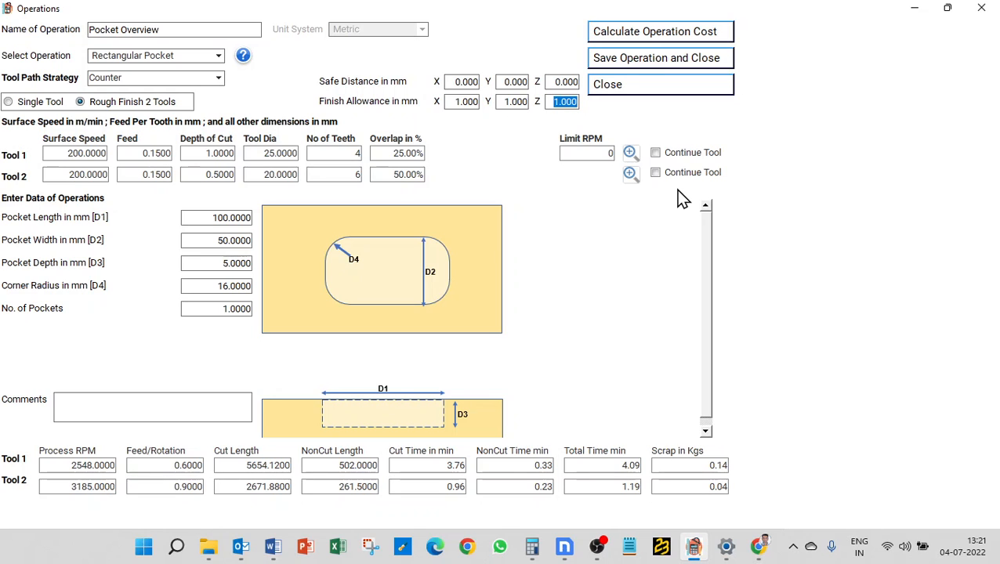
{"action": "type", "text": "0"}
{"action": "mouse_move", "coordinate": [324, 241]}
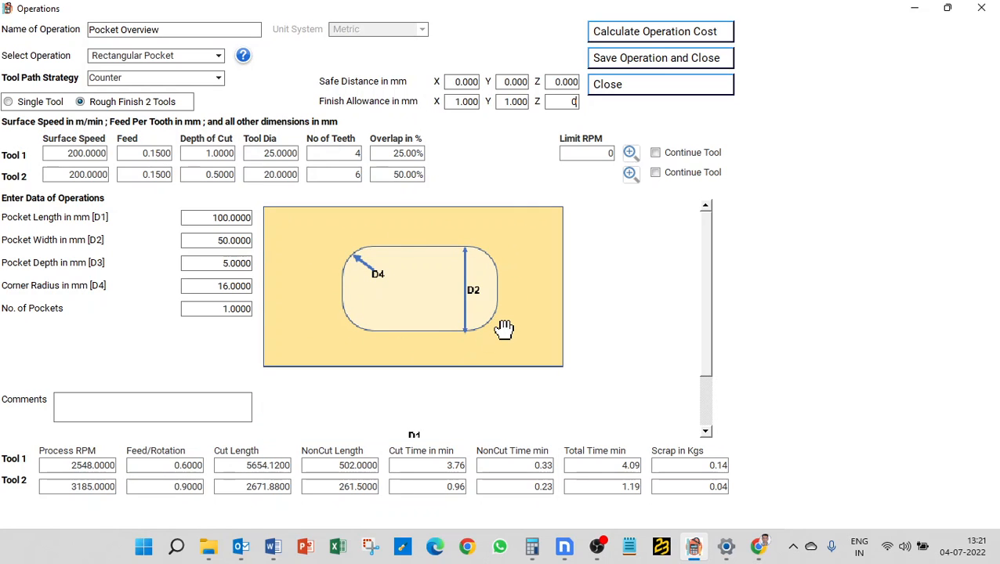
{"action": "left_click", "coordinate": [629, 36]}
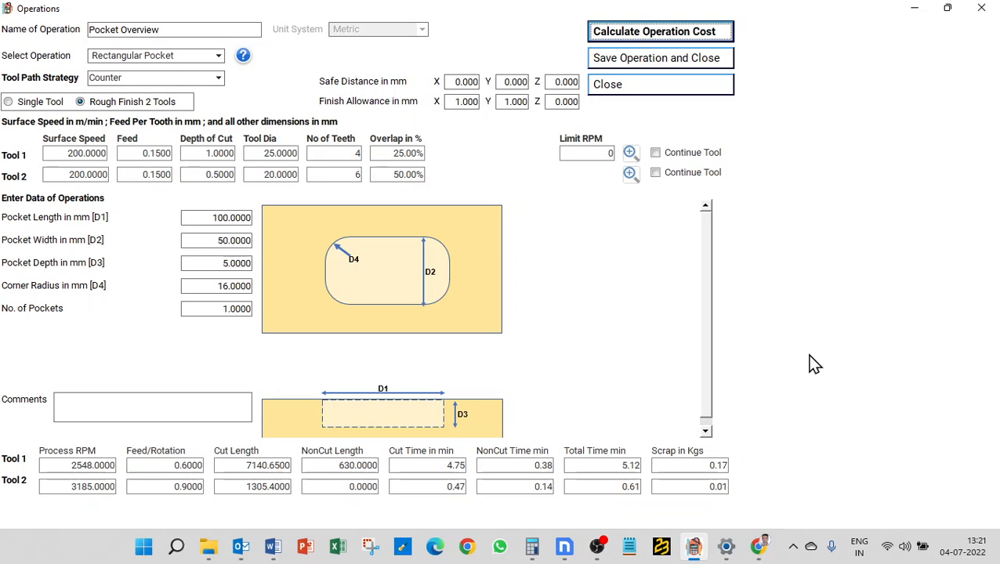
{"action": "left_click", "coordinate": [583, 155]}
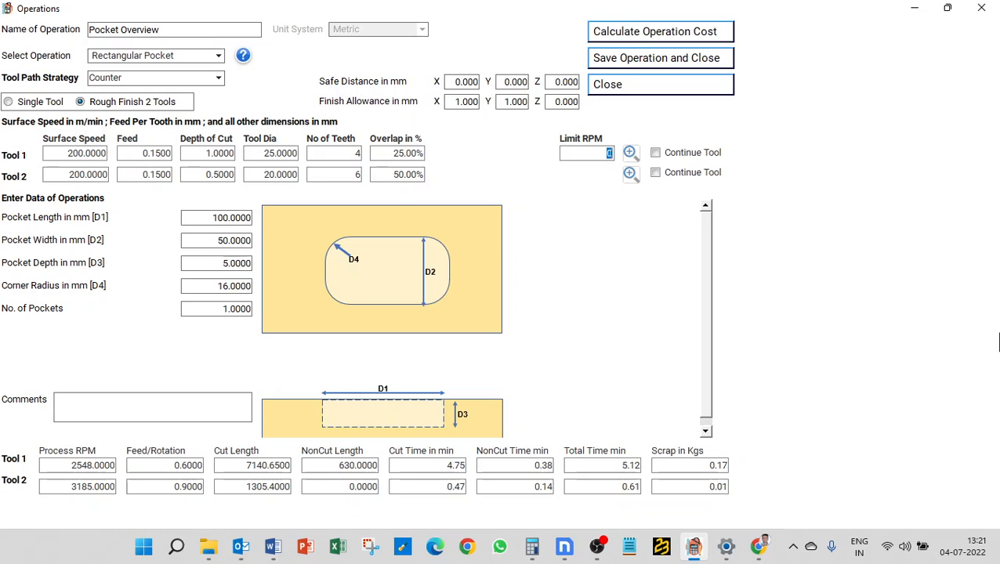
- Enter a 2000 RPM spindle limit and recalculate, giving totals of 6.38 and 0.87 min
{"action": "type", "text": "2000"}
{"action": "left_click", "coordinate": [680, 36]}
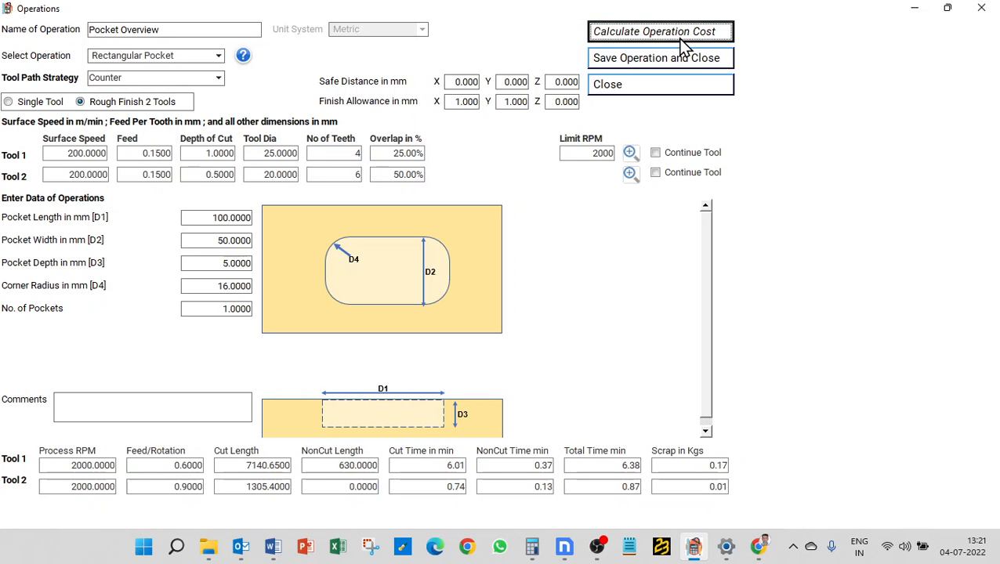
{"action": "left_click", "coordinate": [698, 483]}
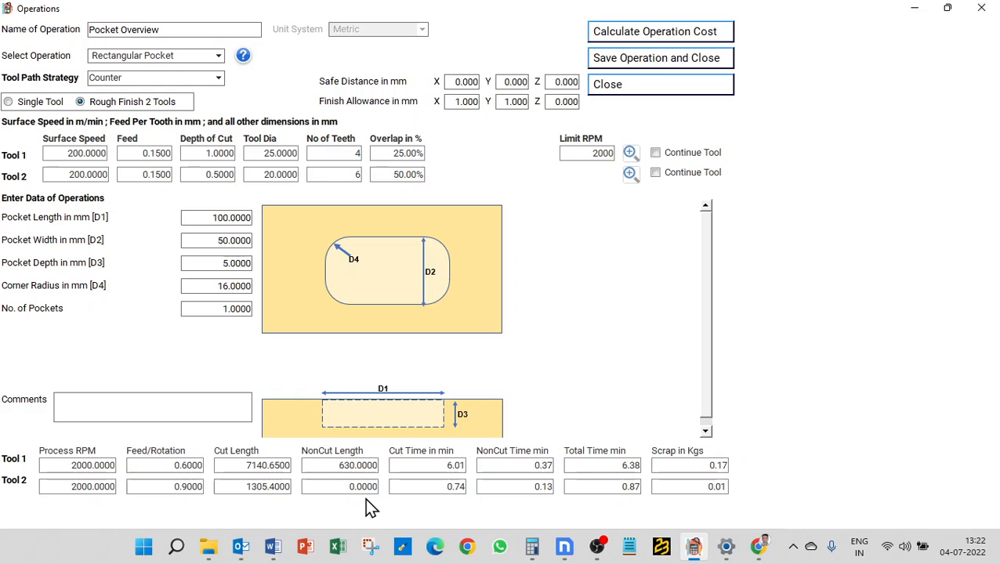
{"action": "left_click", "coordinate": [278, 172]}
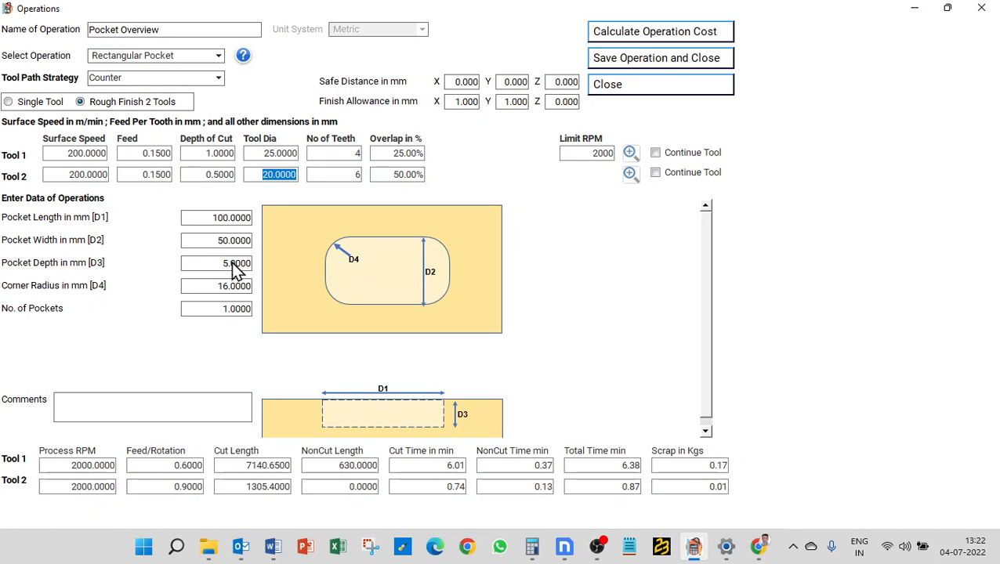
{"action": "mouse_move", "coordinate": [386, 278]}
{"action": "left_click", "coordinate": [453, 83]}
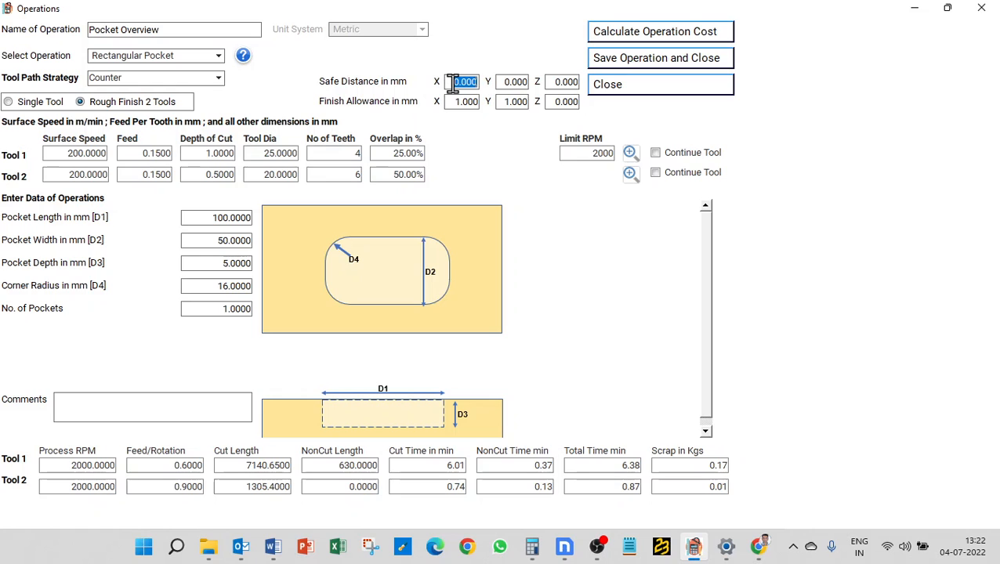
- Change the operation to Round Pocket with the Counter tool path strategy
{"action": "left_click", "coordinate": [126, 56]}
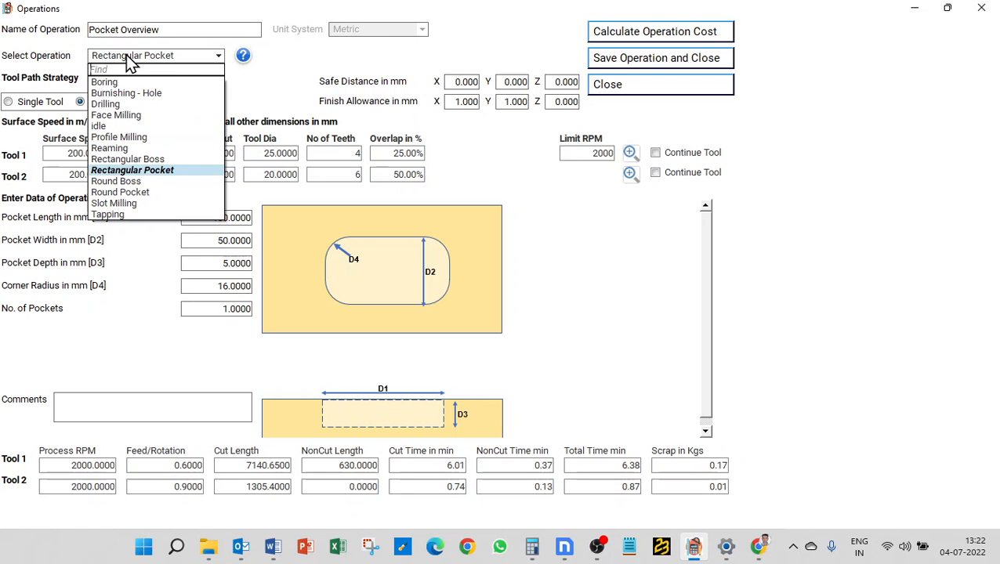
{"action": "left_click", "coordinate": [160, 201]}
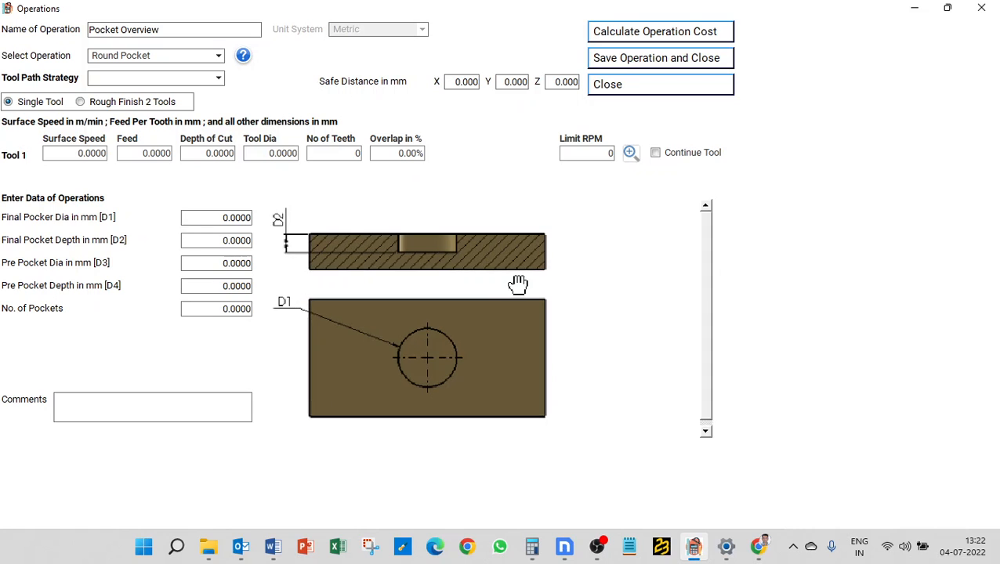
{"action": "left_click", "coordinate": [87, 156]}
{"action": "left_click", "coordinate": [169, 78]}
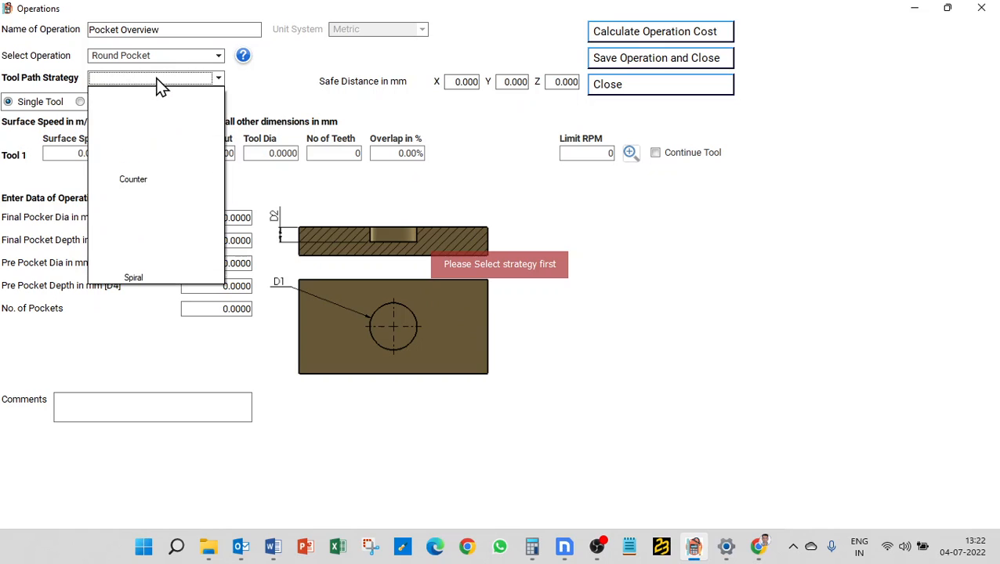
{"action": "left_click", "coordinate": [129, 210]}
- Give Tool 1 speed 200, feed 0.15, depth 1, diameter 25 mm, 4 teeth, 100% overlap
{"action": "left_click", "coordinate": [82, 153]}
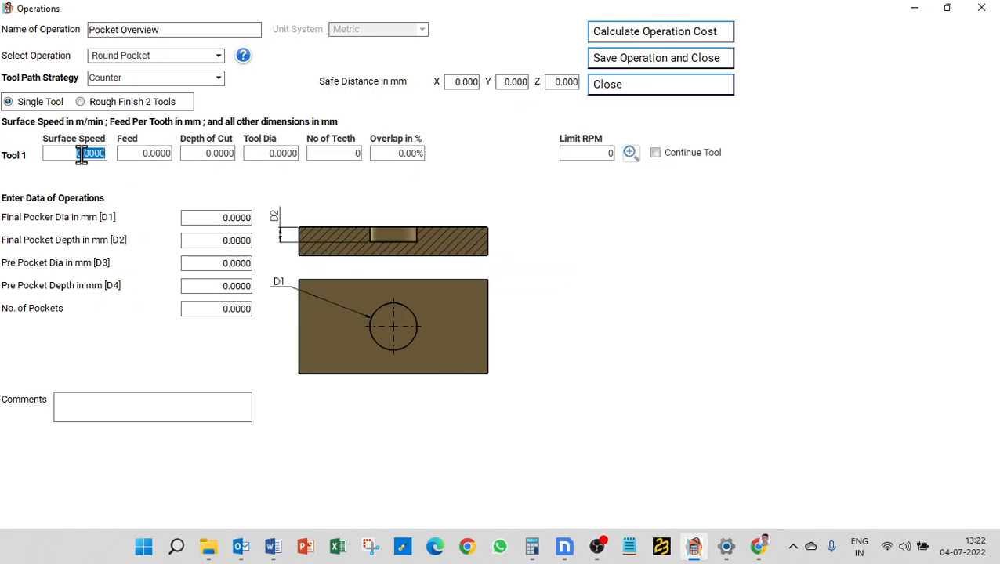
{"action": "type", "text": "200"}
{"action": "key", "text": "Tab"}
{"action": "type", "text": ".0"}
{"action": "key", "text": "BackSpace"}
{"action": "type", "text": "15"}
{"action": "key", "text": "Tab"}
{"action": "type", "text": "1"}
{"action": "key", "text": "Tab"}
{"action": "type", "text": "25"}
{"action": "key", "text": "Tab"}
{"action": "type", "text": "4"}
{"action": "key", "text": "Tab"}
{"action": "type", "text": "100"}
{"action": "key", "text": "Tab"}
{"action": "key", "text": "Tab"}
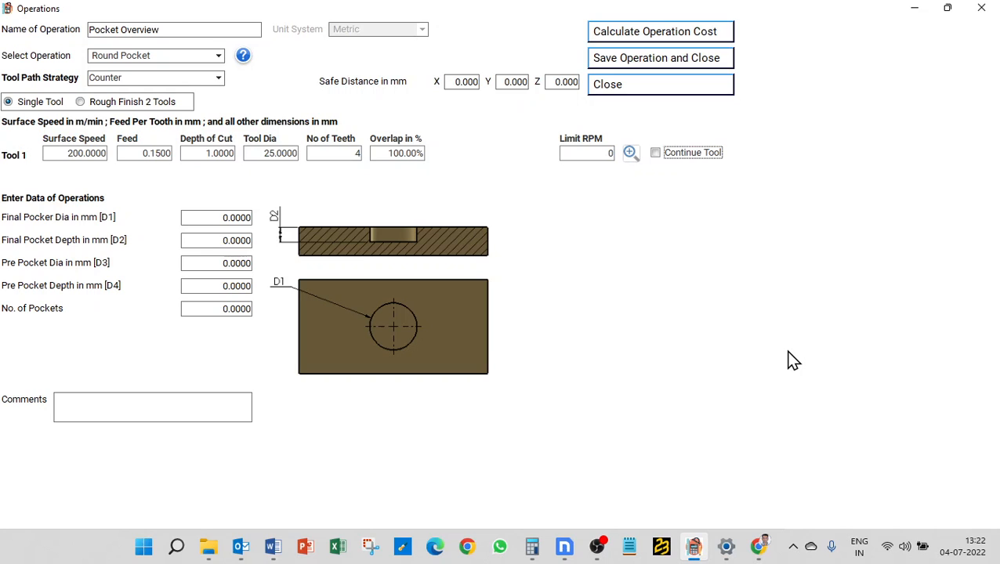
{"action": "key", "text": "Tab"}
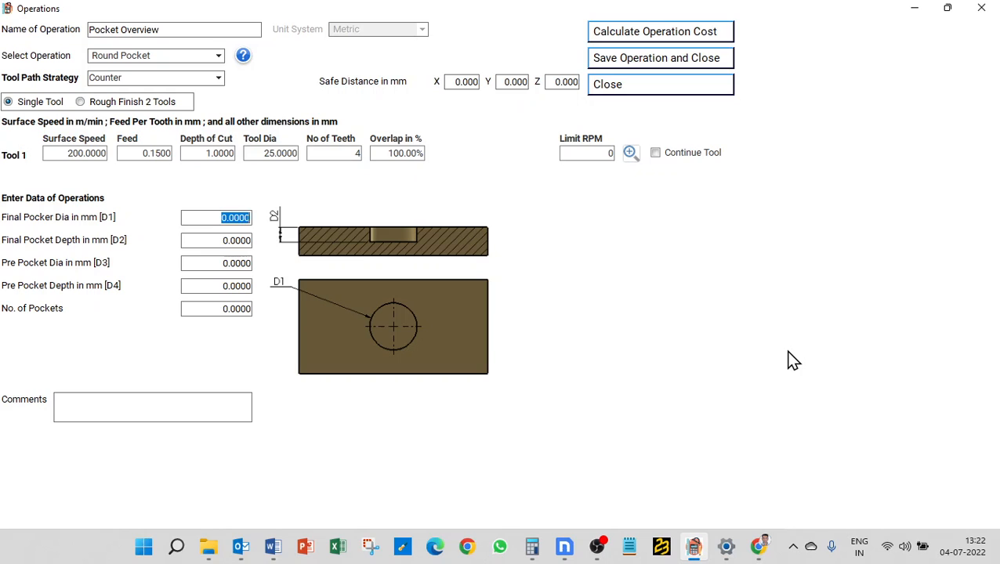
- Size the round pocket at 150 mm diameter and 5 mm depth, then calculate its cost (4.31 min total)
{"action": "type", "text": "150"}
{"action": "key", "text": "Tab"}
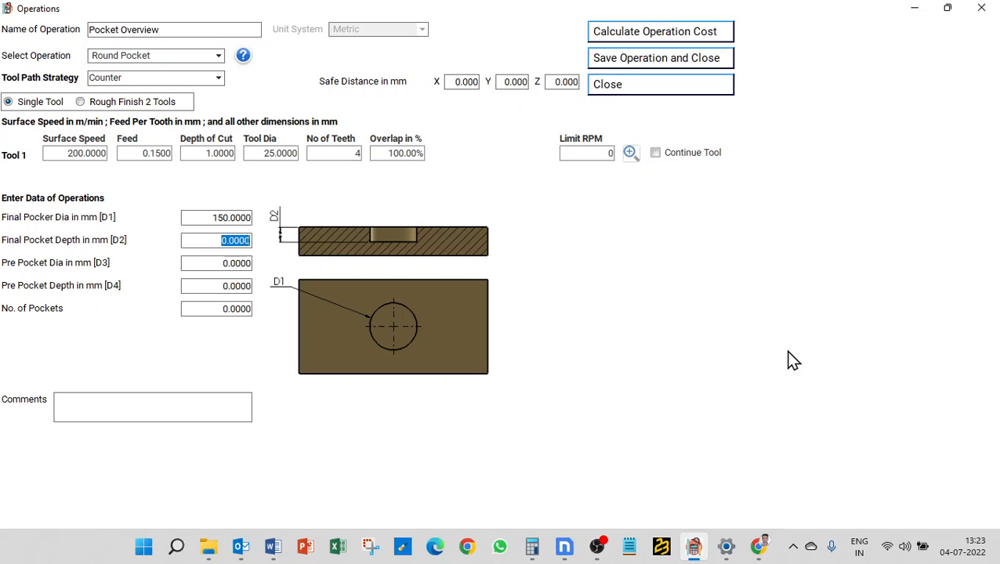
{"action": "type", "text": "5"}
{"action": "key", "text": "Tab"}
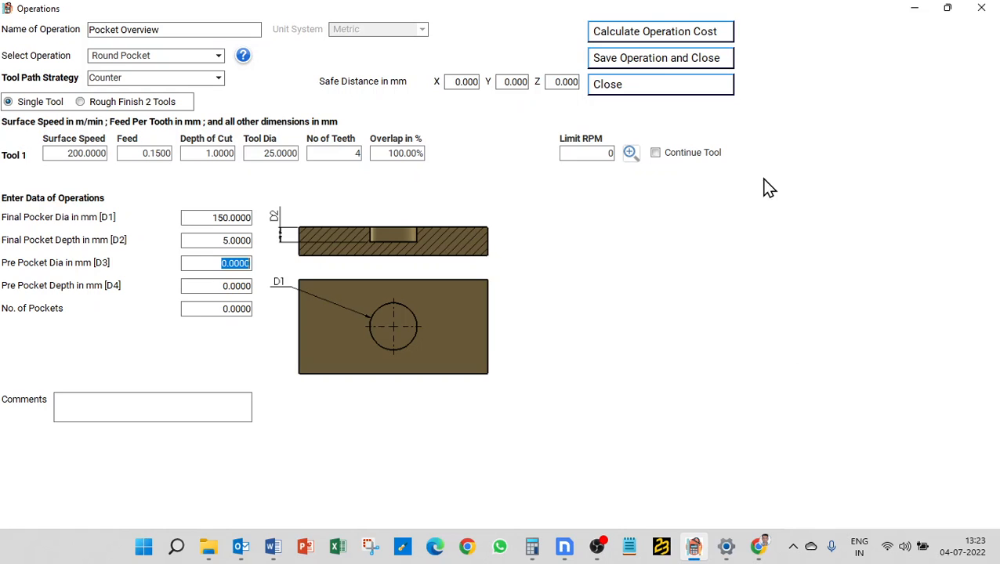
{"action": "left_click", "coordinate": [676, 32]}
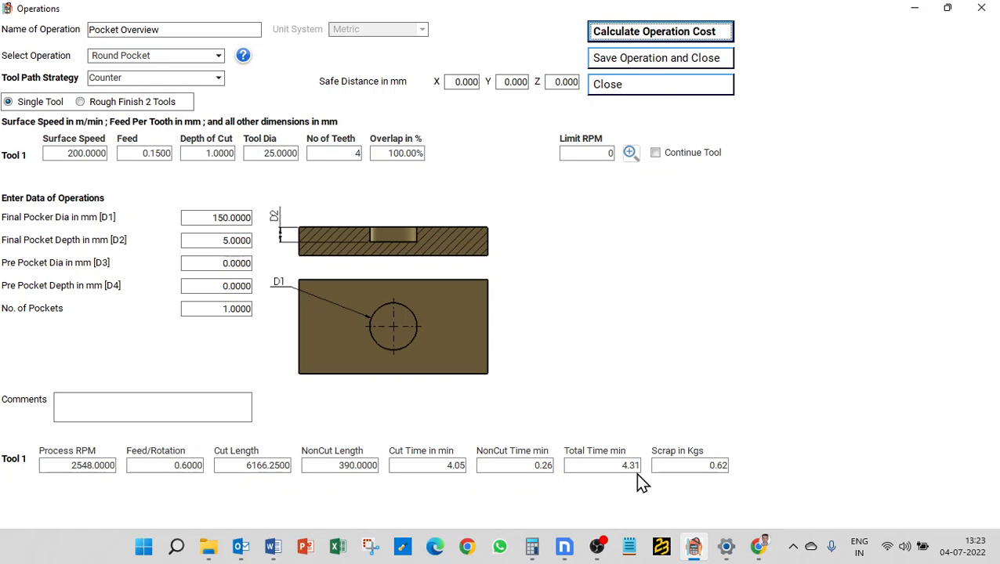
- Enter a 50 mm pre-pocket diameter and 4 mm pre-pocket depth, recalculating to a 2.46 min total
{"action": "left_click", "coordinate": [222, 263]}
{"action": "type", "text": "50"}
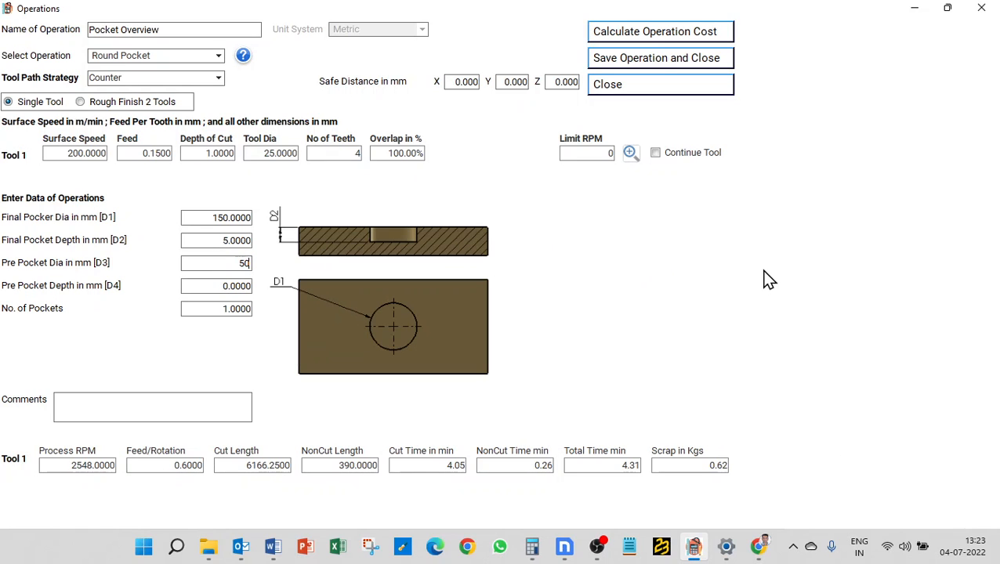
{"action": "left_click", "coordinate": [663, 37]}
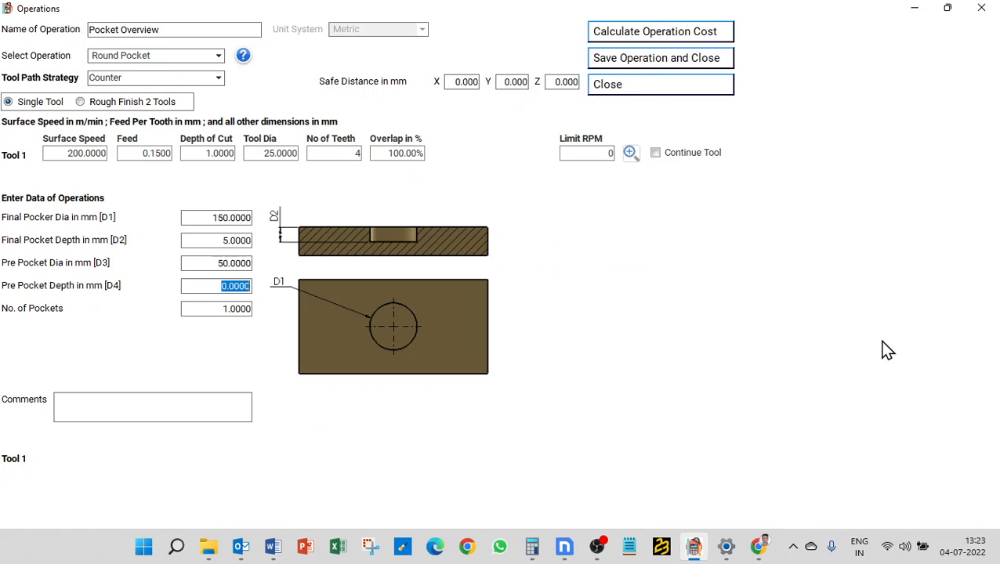
{"action": "type", "text": "4"}
{"action": "left_click", "coordinate": [643, 40]}
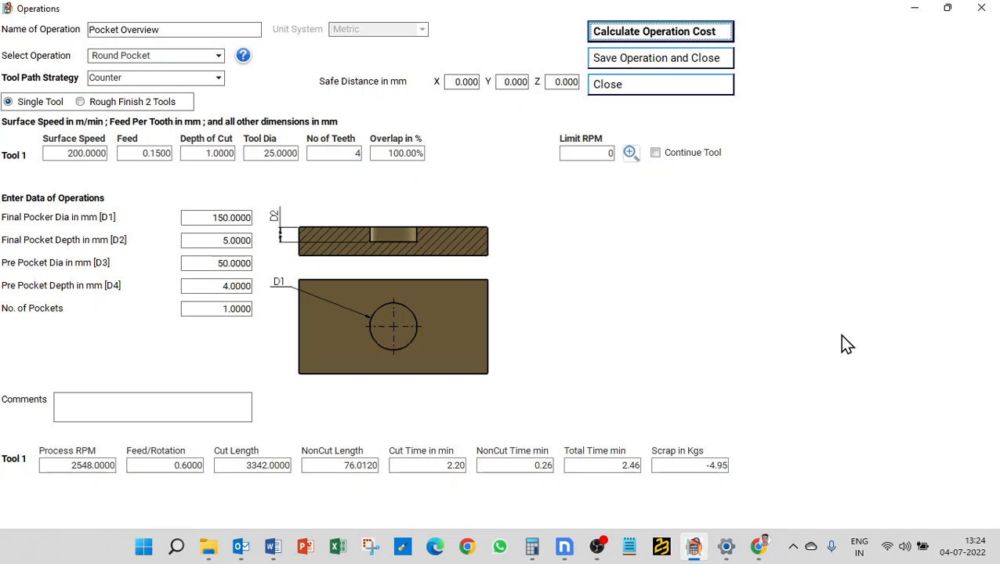
- Switch the round pocket to the Spiral strategy and recalculate its cost
{"action": "left_click", "coordinate": [190, 80]}
{"action": "left_click", "coordinate": [130, 249]}
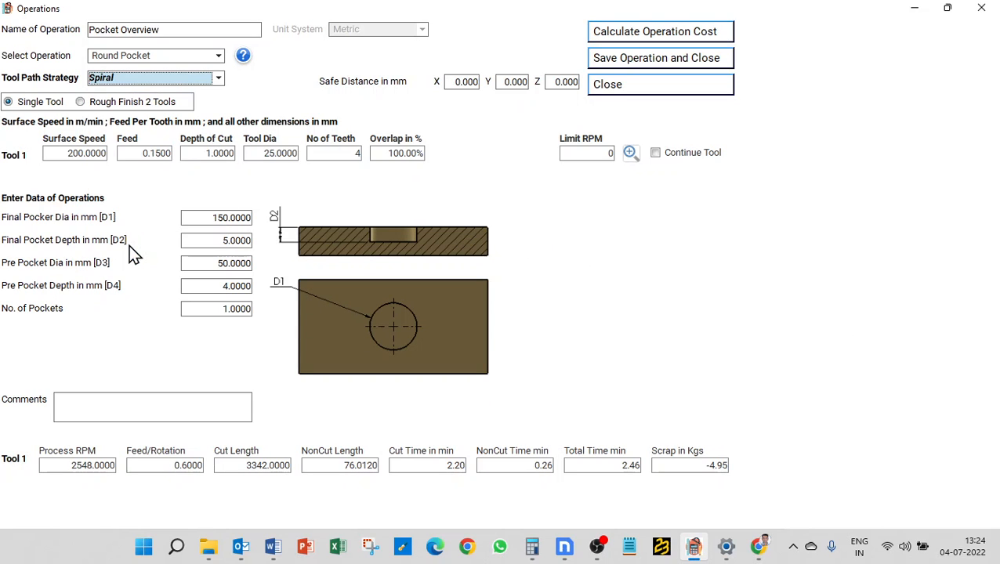
{"action": "left_click", "coordinate": [626, 36]}
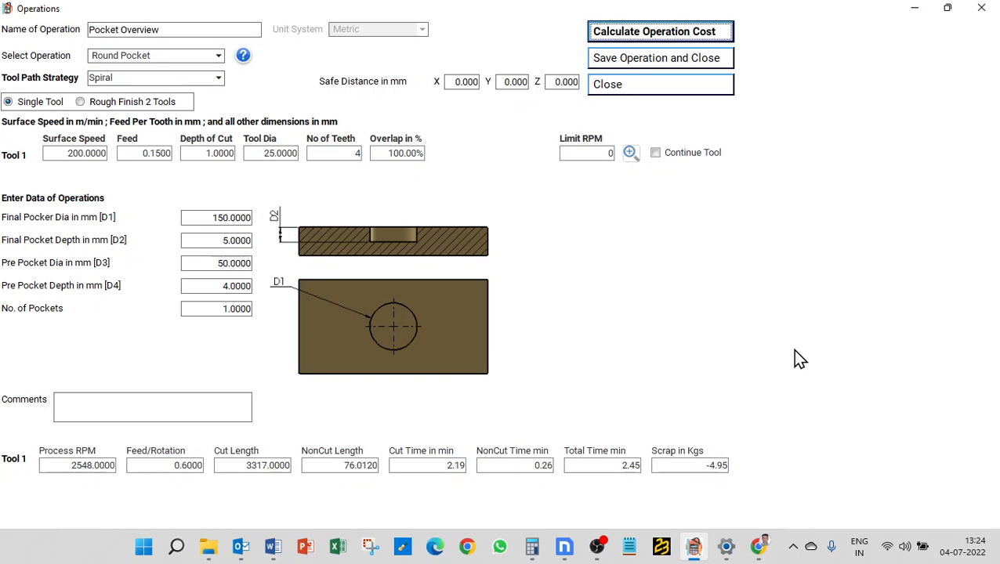
- Reset the pre-pocket diameter and depth to 0 and recalculate to a 4.29 min total
{"action": "double_click", "coordinate": [219, 263]}
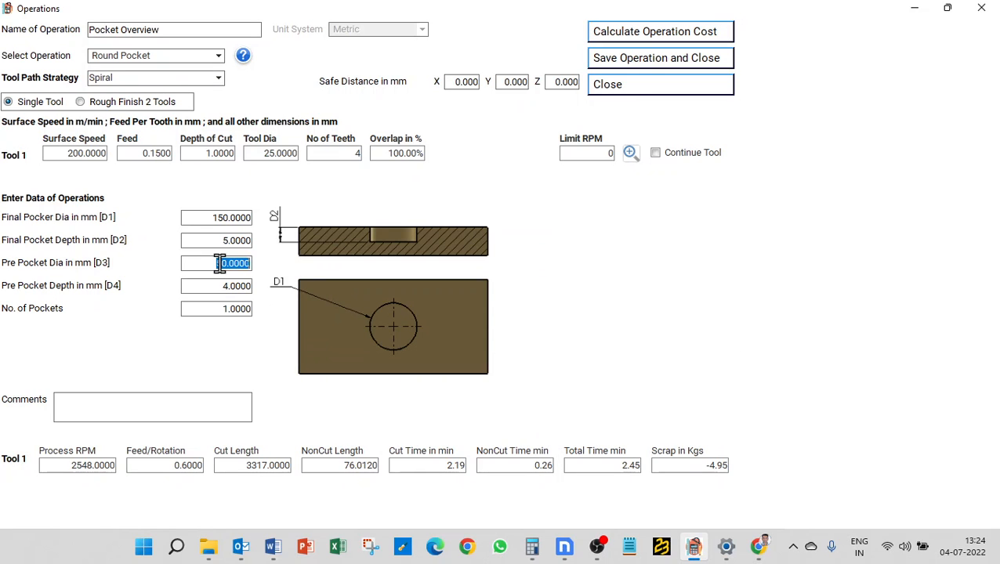
{"action": "type", "text": "0"}
{"action": "double_click", "coordinate": [222, 285]}
{"action": "type", "text": "0"}
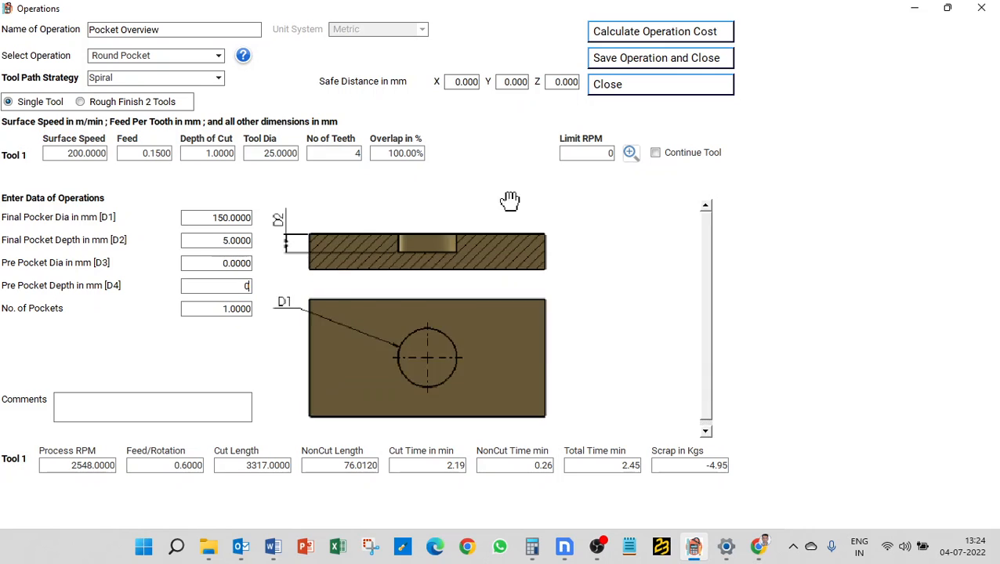
{"action": "left_click", "coordinate": [613, 38]}
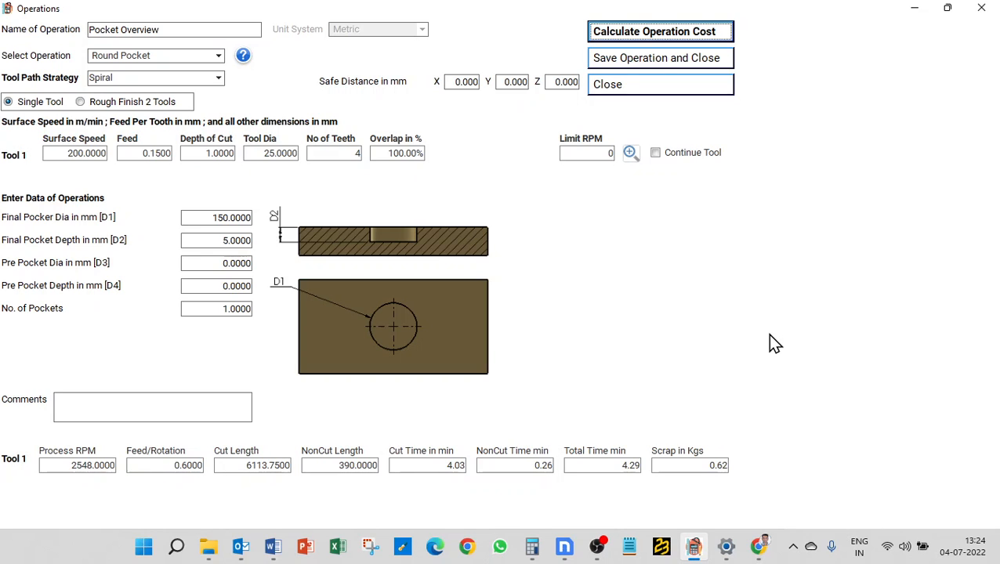
{"action": "left_click", "coordinate": [167, 54]}
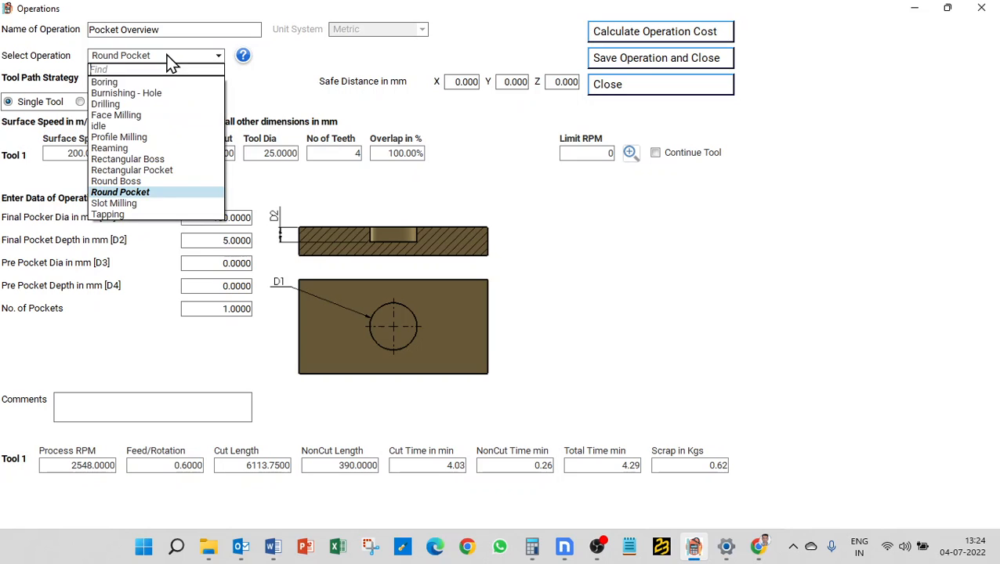
- Choose Slot Milling as the operation with the Rough Finish 2 Tools option
{"action": "left_click", "coordinate": [148, 204]}
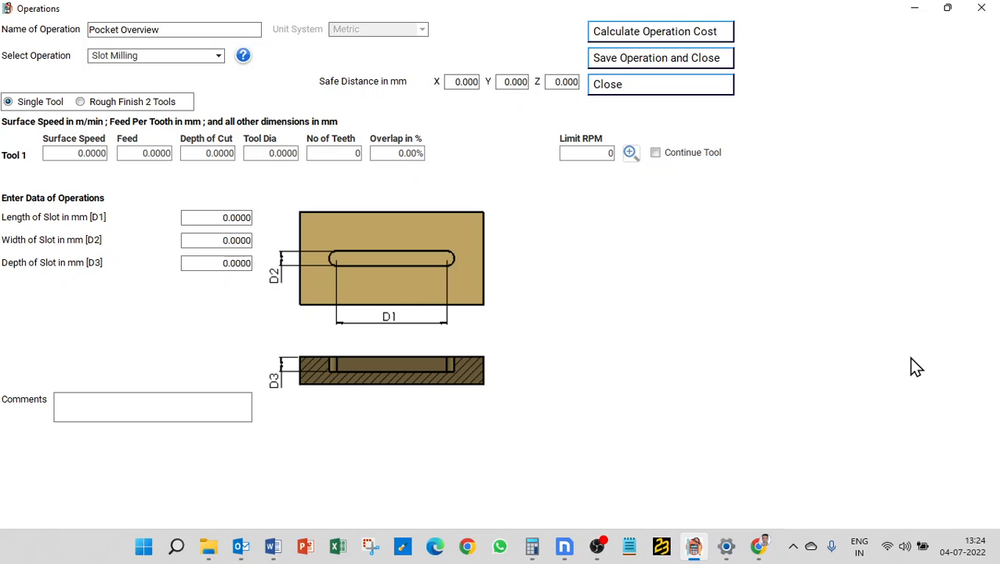
{"action": "left_click", "coordinate": [139, 108]}
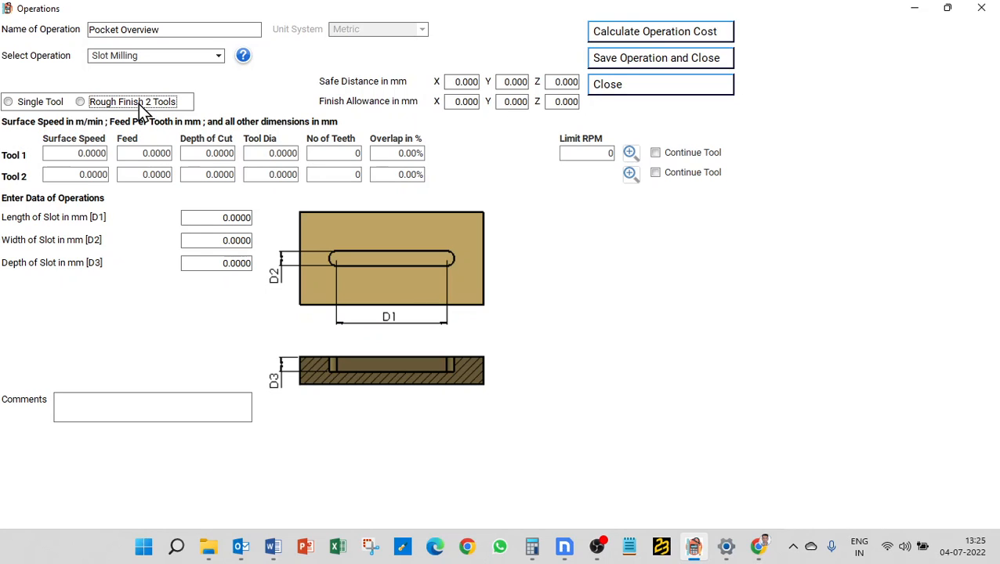
{"action": "left_click", "coordinate": [141, 111]}
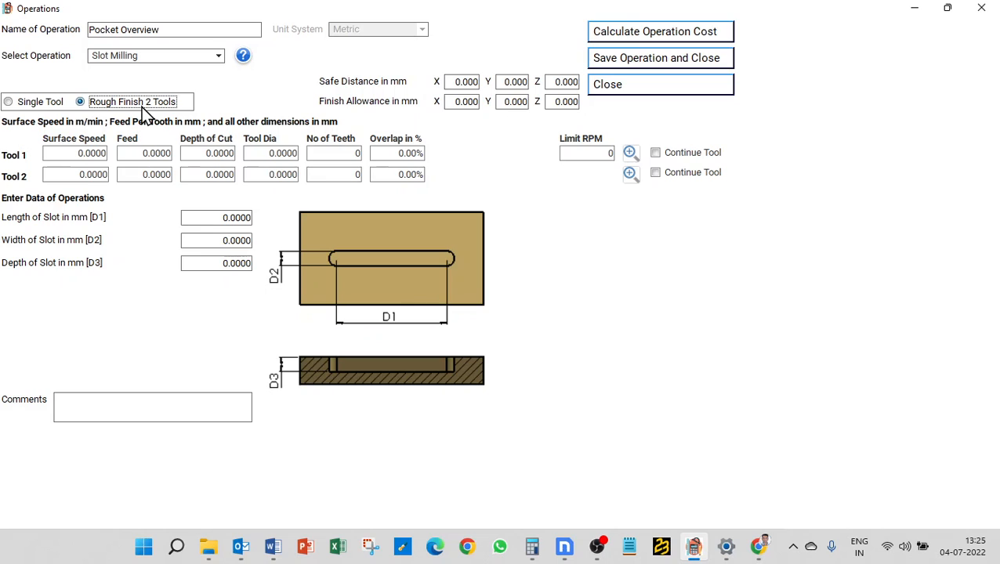